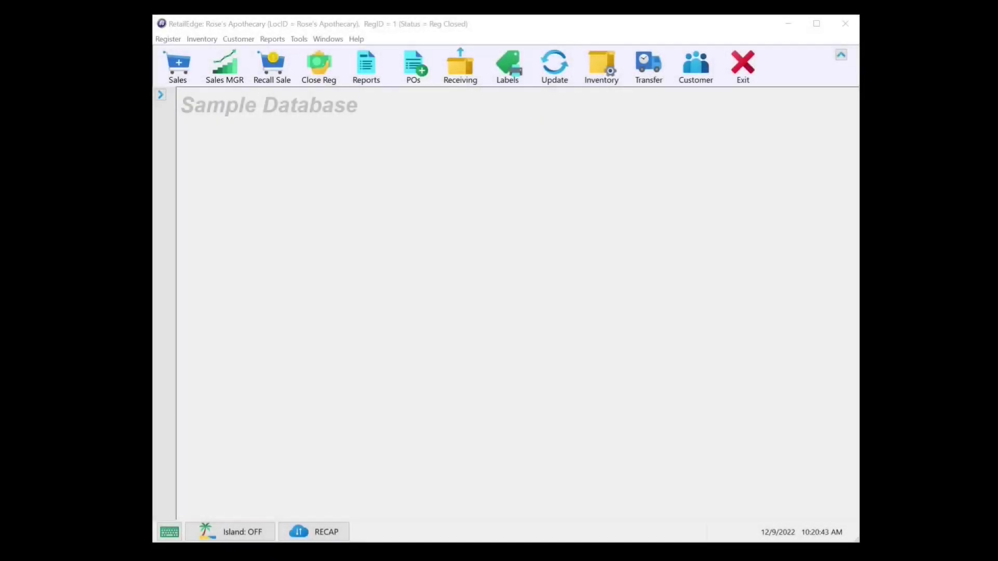
- Open Register 1 for editing from Tools > Settings > Workstations
{"action": "left_click", "coordinate": [299, 39]}
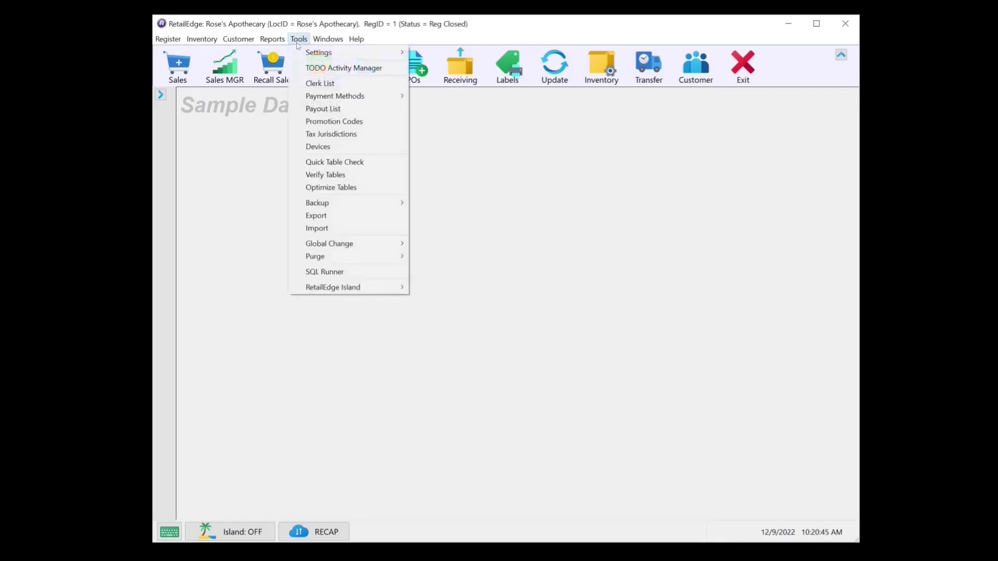
{"action": "mouse_move", "coordinate": [315, 55]}
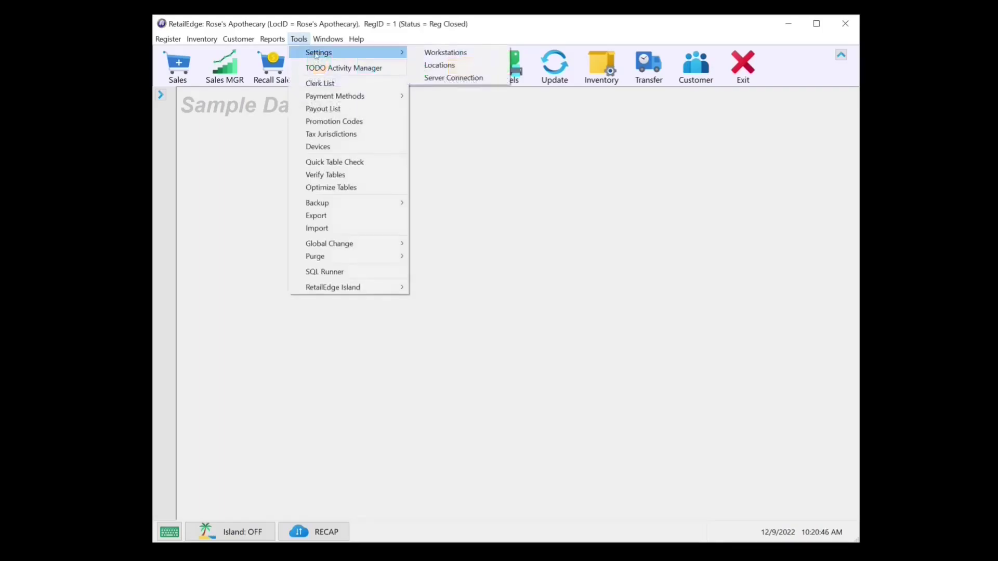
{"action": "left_click", "coordinate": [452, 50]}
{"action": "left_click", "coordinate": [548, 182]}
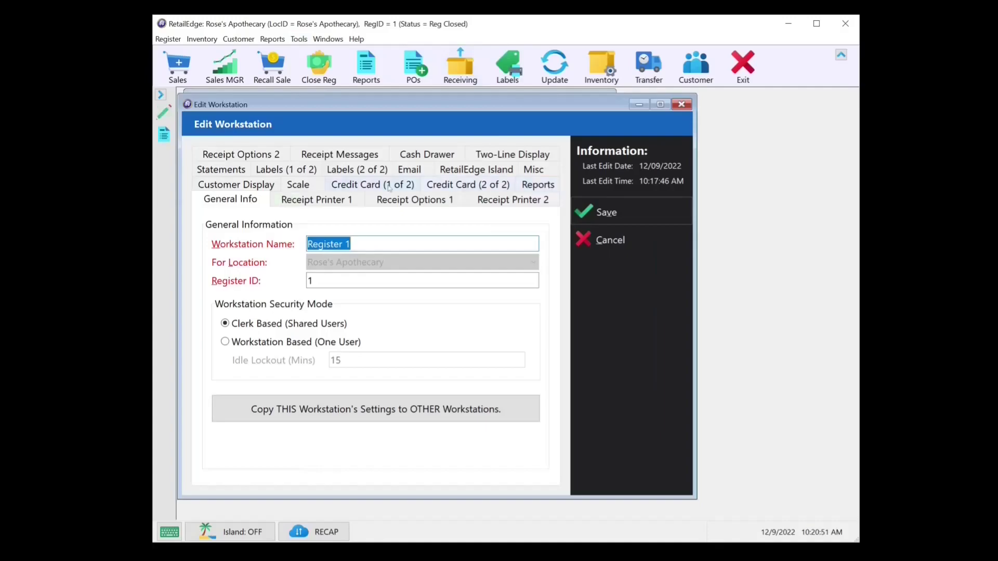
- Enable the customer-facing display and check that its location is Display 2
{"action": "left_click", "coordinate": [244, 188]}
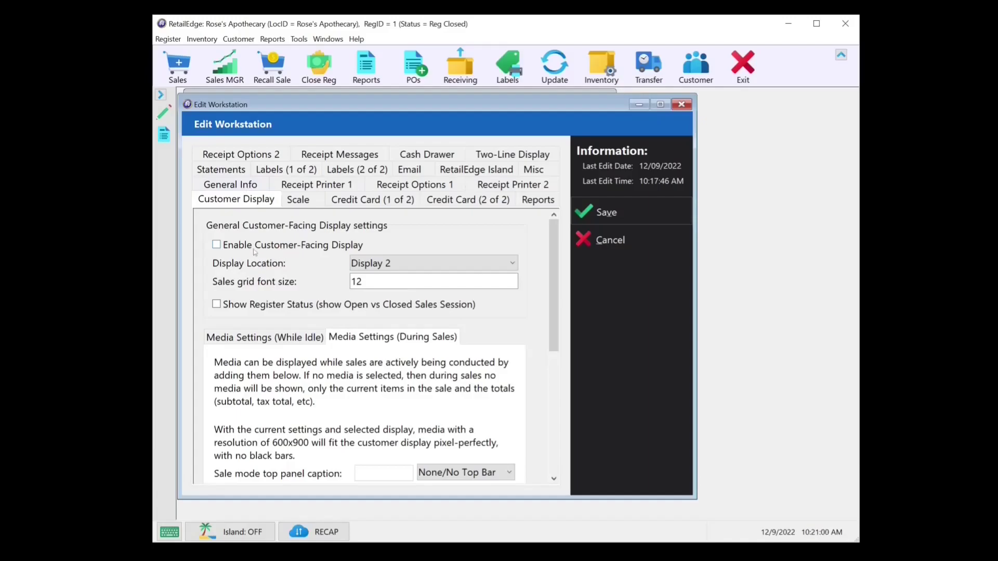
{"action": "left_click", "coordinate": [217, 247]}
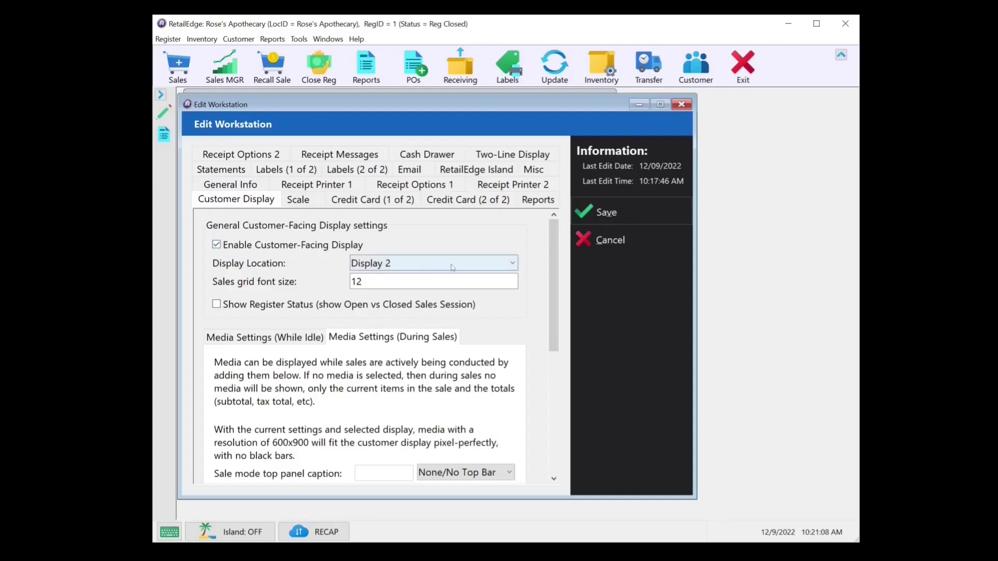
{"action": "left_click", "coordinate": [502, 269]}
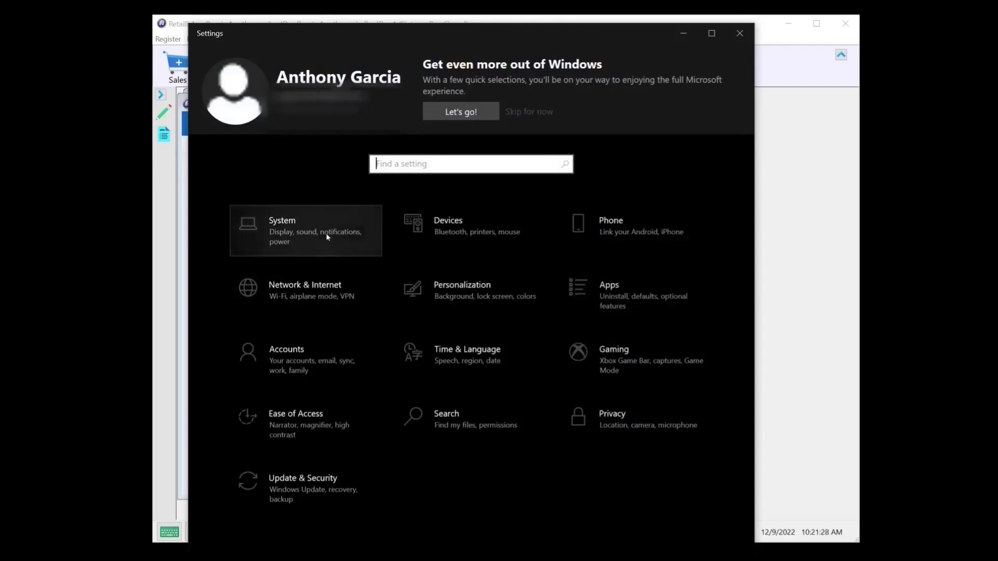
- Show the Windows display settings and identify monitors 1, 2 and 3
{"action": "left_click", "coordinate": [326, 236]}
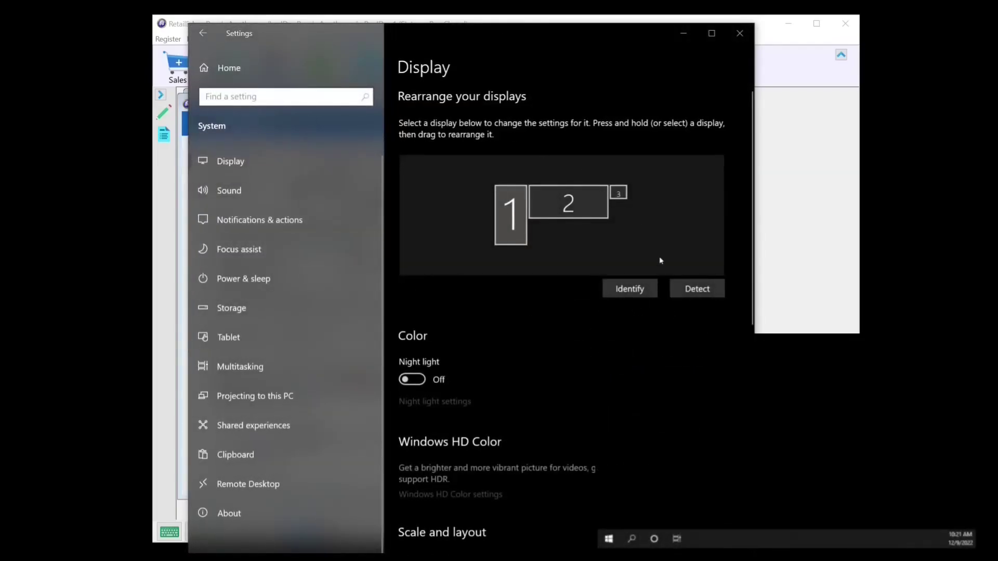
{"action": "left_click", "coordinate": [633, 293]}
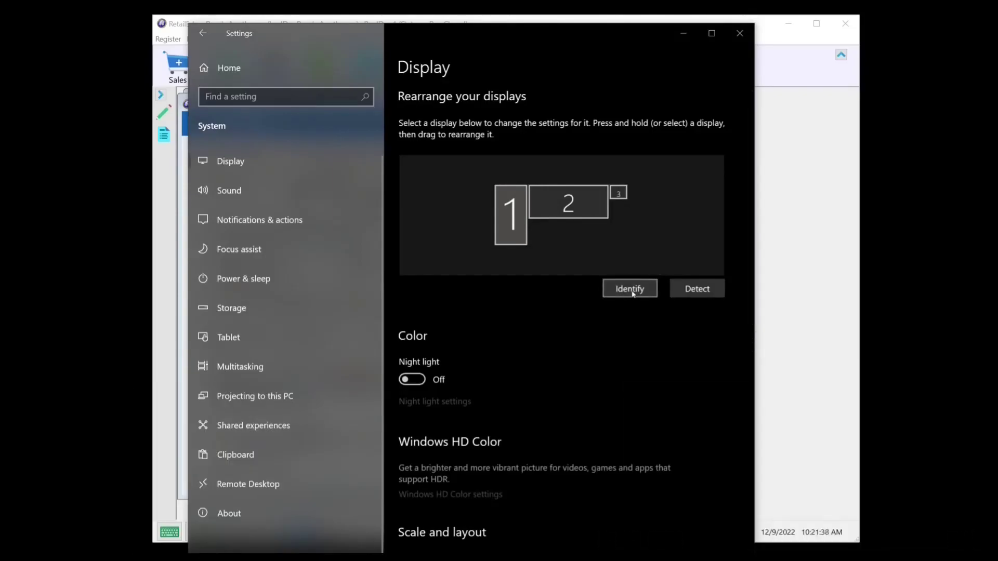
- Confirm Display 2, turn on Show Register Status, and save Register 1's settings
{"action": "left_click", "coordinate": [829, 240]}
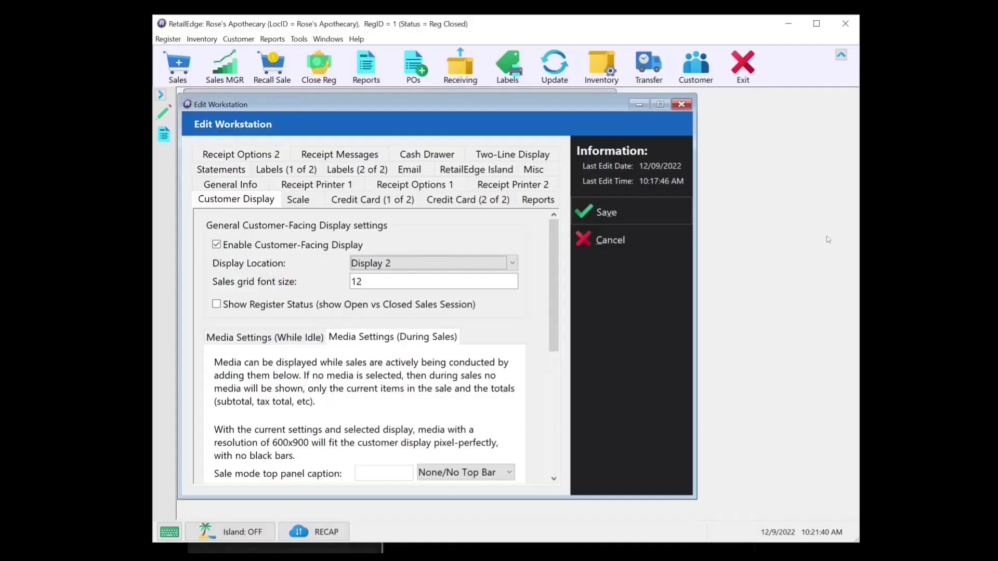
{"action": "left_click", "coordinate": [388, 264]}
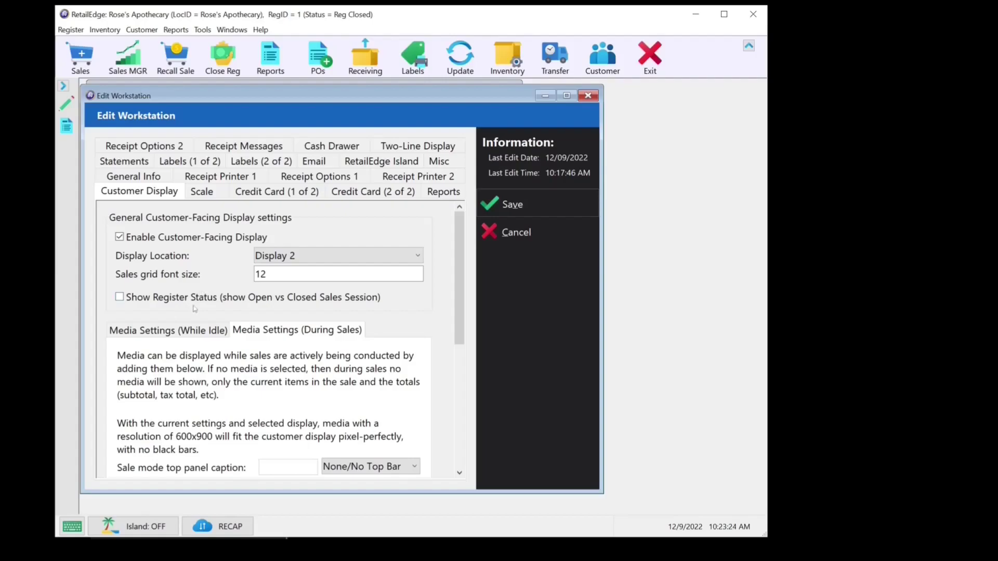
{"action": "left_click", "coordinate": [119, 298]}
{"action": "left_click", "coordinate": [548, 203]}
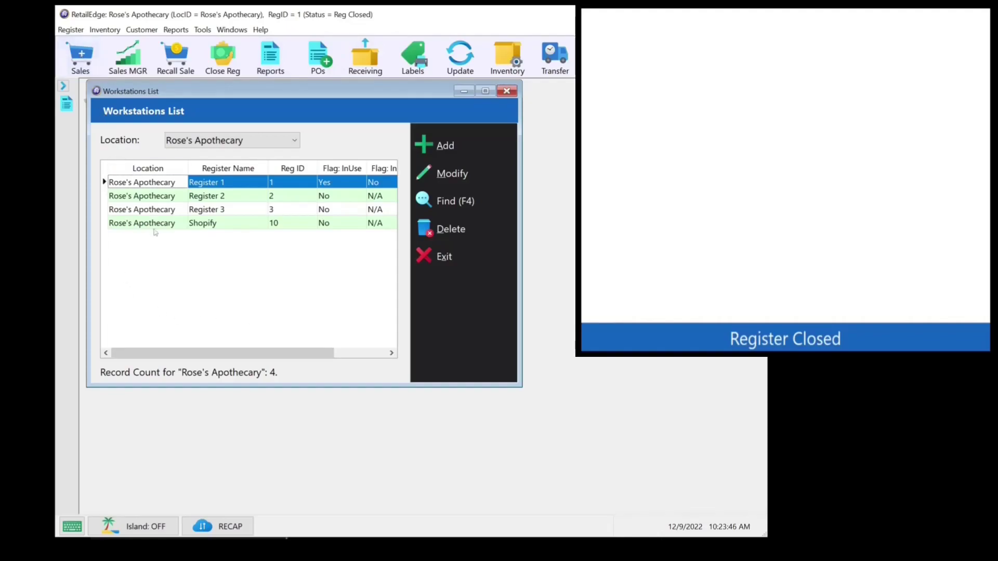
- Open the register for sales with $100 starting cash
{"action": "left_click", "coordinate": [92, 64]}
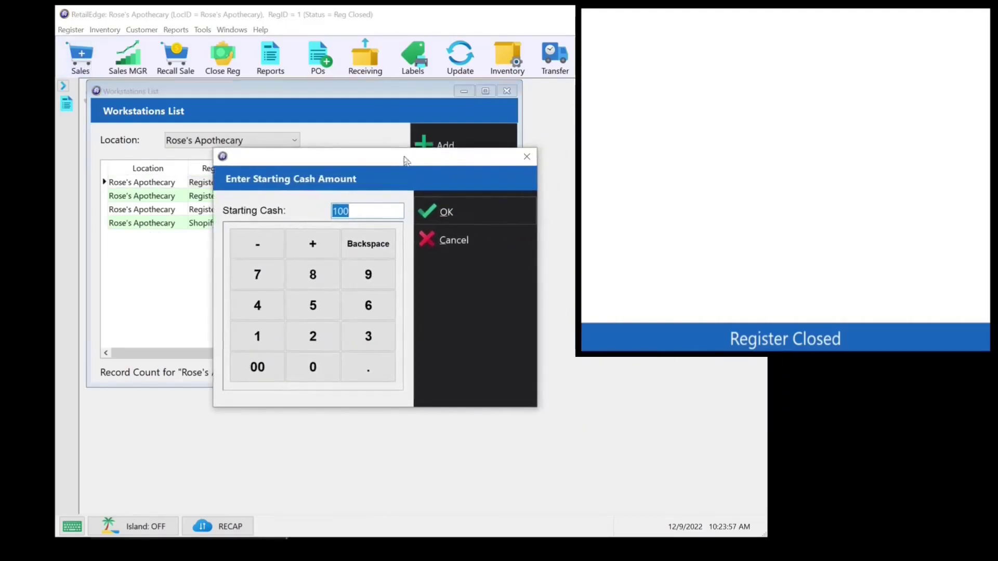
{"action": "left_click_drag", "start_coordinate": [404, 156], "coordinate": [383, 158]}
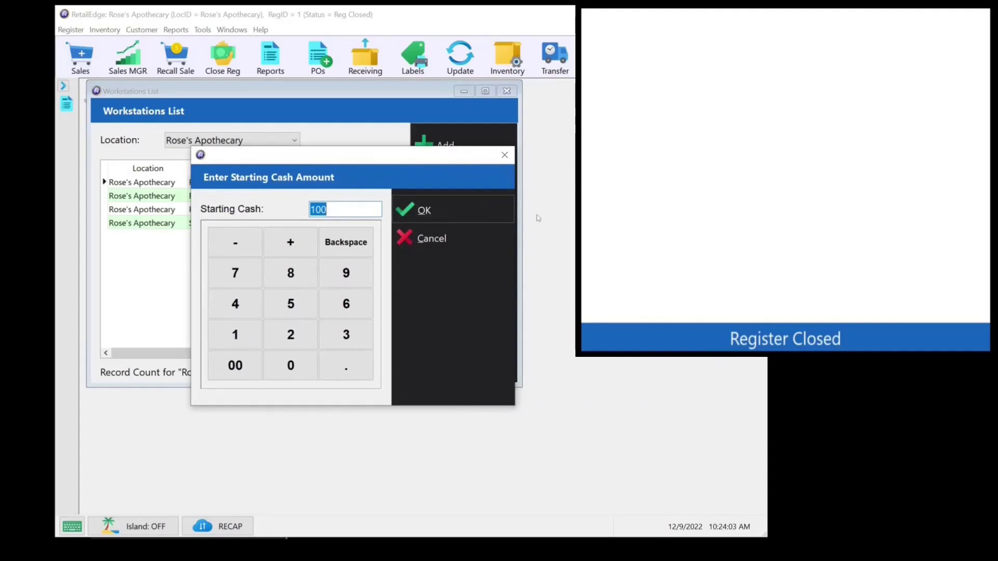
{"action": "left_click", "coordinate": [502, 216]}
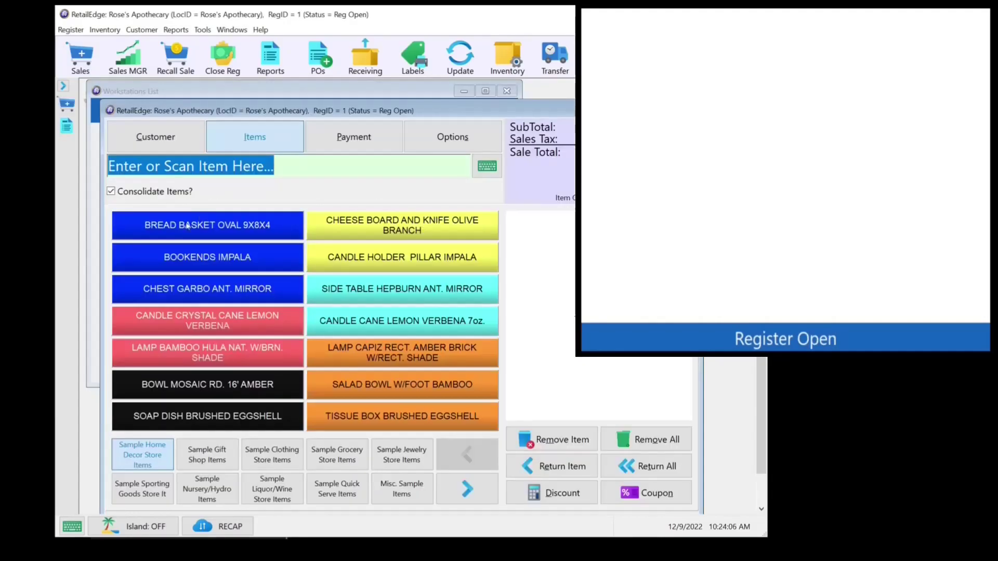
- Ring up a bread basket, two Chest Garbo mirrors and a lemon verbena candle, then exit sales
{"action": "left_click", "coordinate": [190, 224]}
{"action": "left_click", "coordinate": [185, 287]}
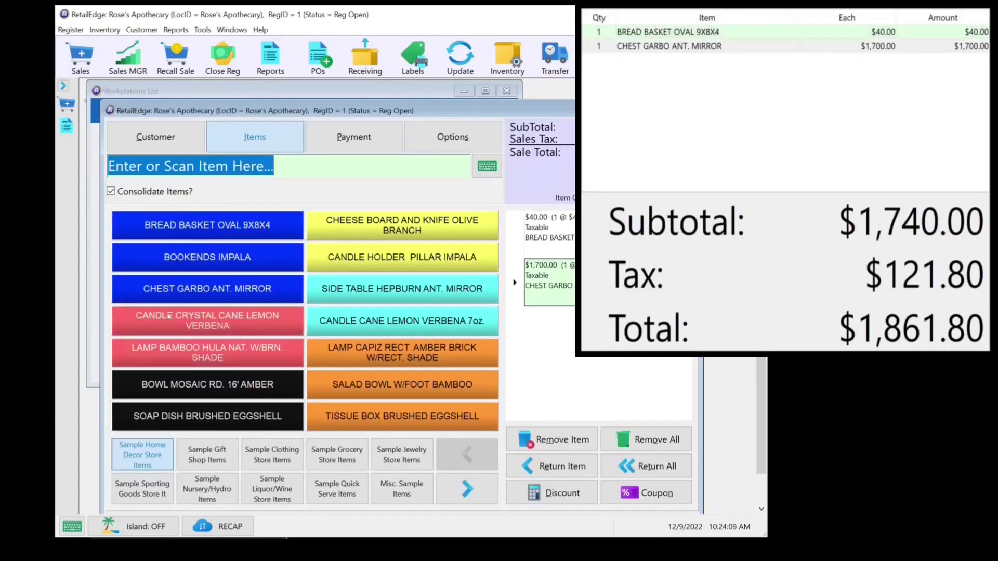
{"action": "left_click", "coordinate": [200, 291]}
{"action": "left_click", "coordinate": [199, 331]}
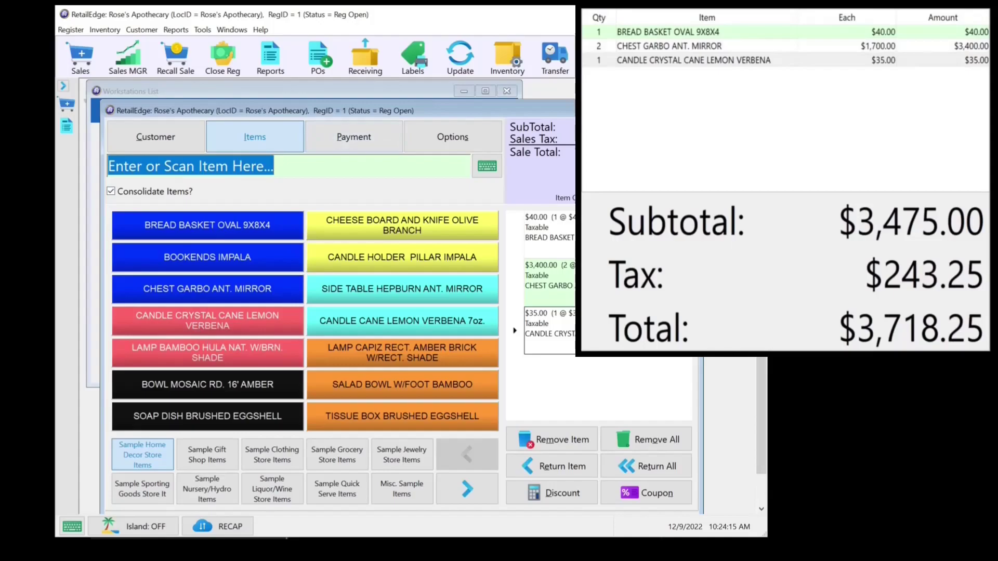
{"action": "key", "text": "Escape"}
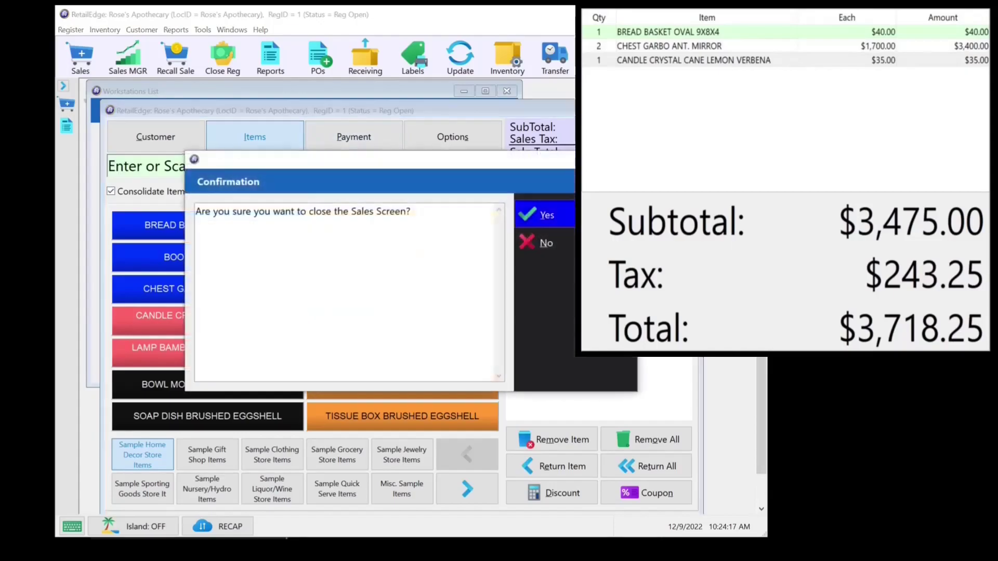
- Set Register 1's customer display sales grid font size to 16 and save
{"action": "left_click", "coordinate": [540, 212]}
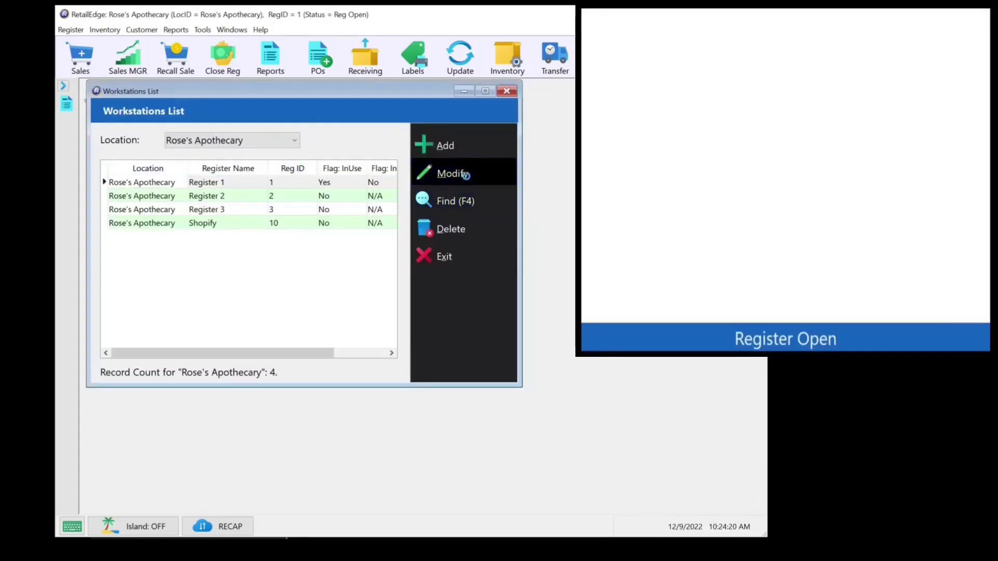
{"action": "left_click", "coordinate": [457, 172]}
{"action": "left_click", "coordinate": [163, 176]}
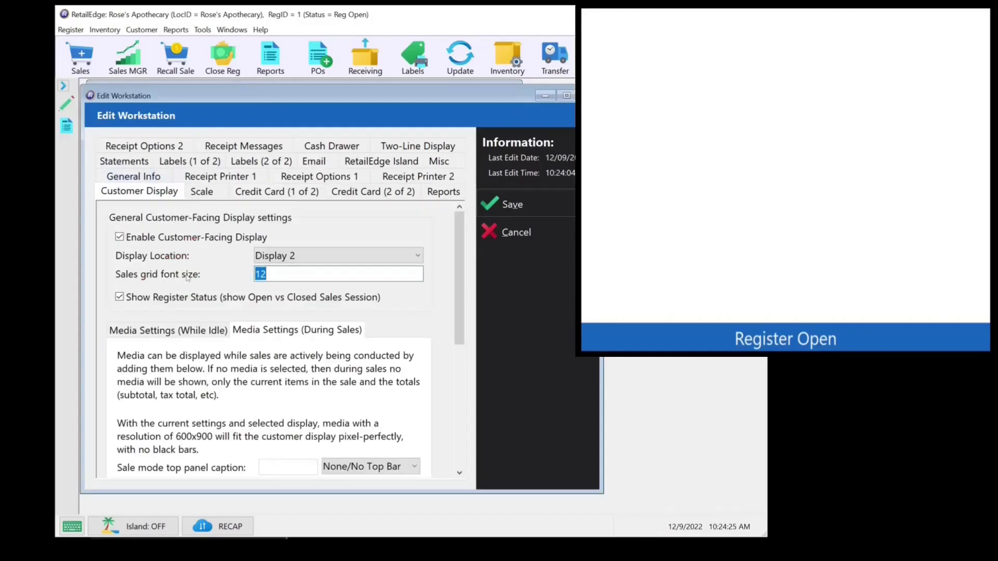
{"action": "type", "text": "16"}
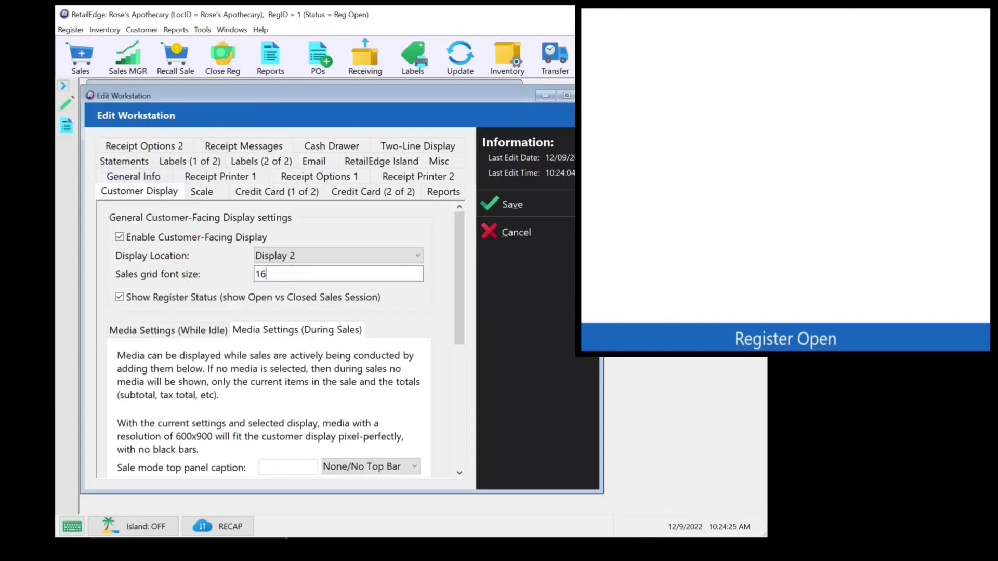
{"action": "left_click", "coordinate": [544, 207]}
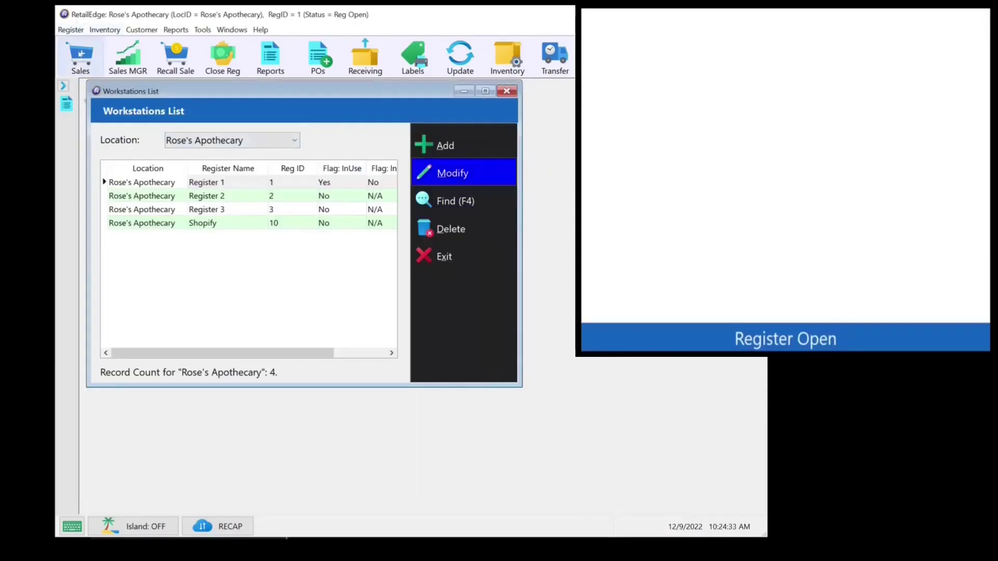
- Ring up a bread basket, Chest Garbo mirror, bamboo hula lamp and Impala pillar candle holder
{"action": "left_click", "coordinate": [81, 55]}
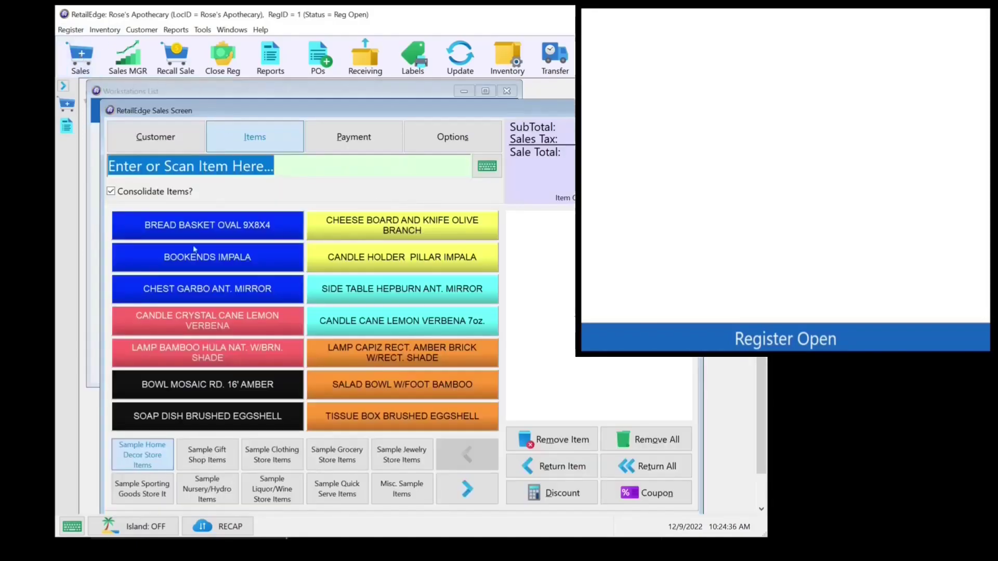
{"action": "left_click", "coordinate": [207, 236]}
{"action": "left_click", "coordinate": [212, 288]}
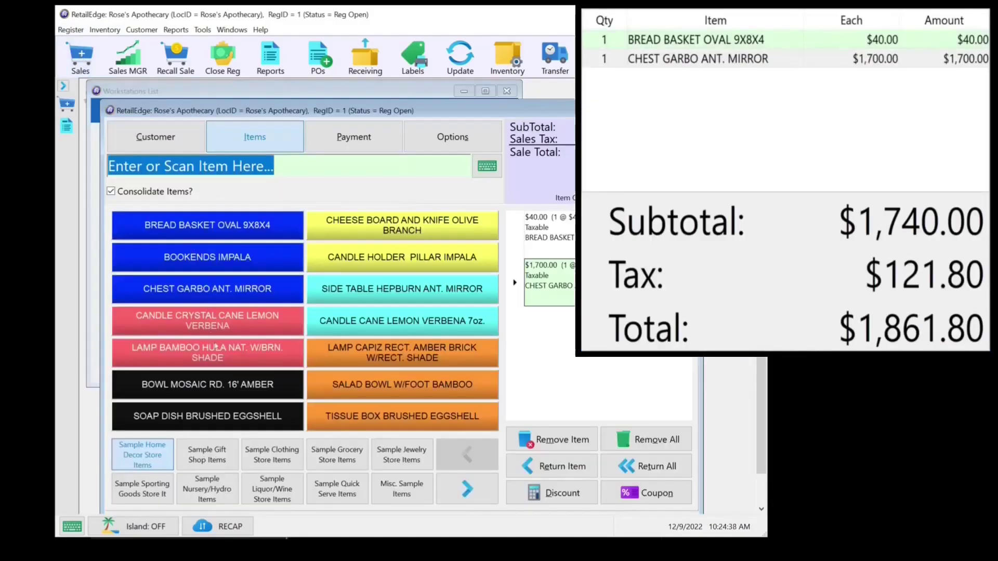
{"action": "left_click", "coordinate": [214, 351]}
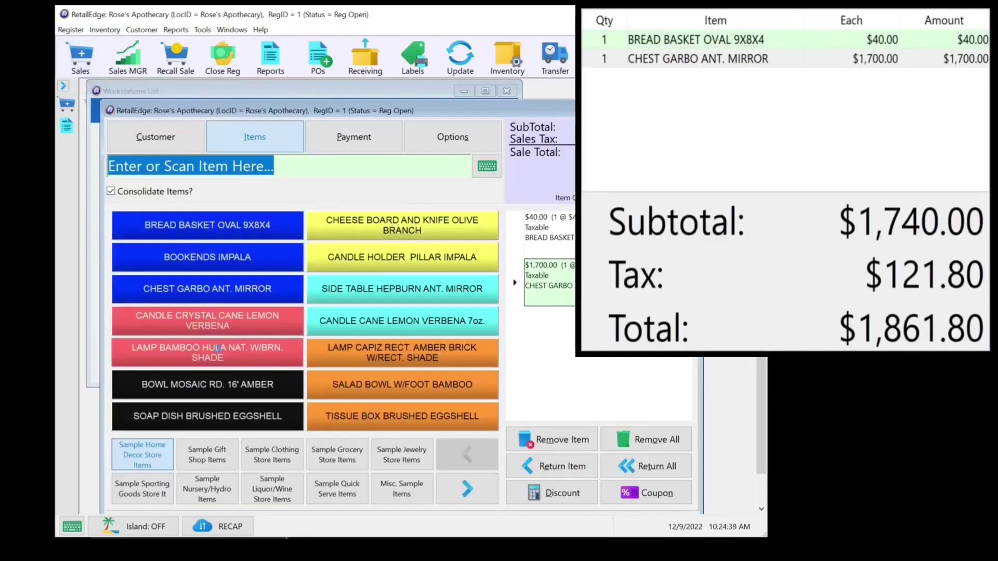
{"action": "left_click", "coordinate": [381, 258]}
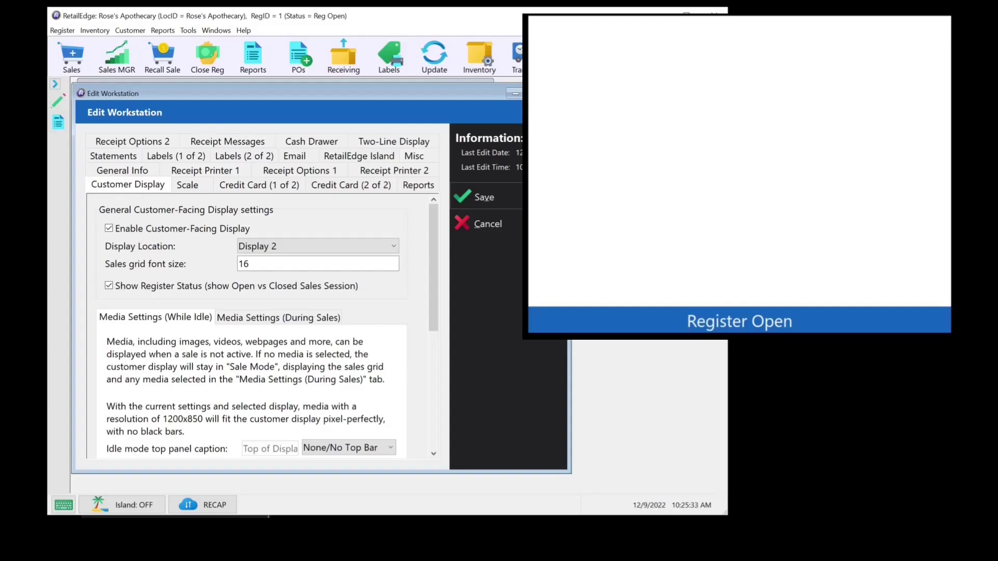
- Set the idle top caption 'Top of Display' to Scrolling style and save
{"action": "scroll", "coordinate": [348, 372], "scroll_direction": "down", "scroll_amount": 3}
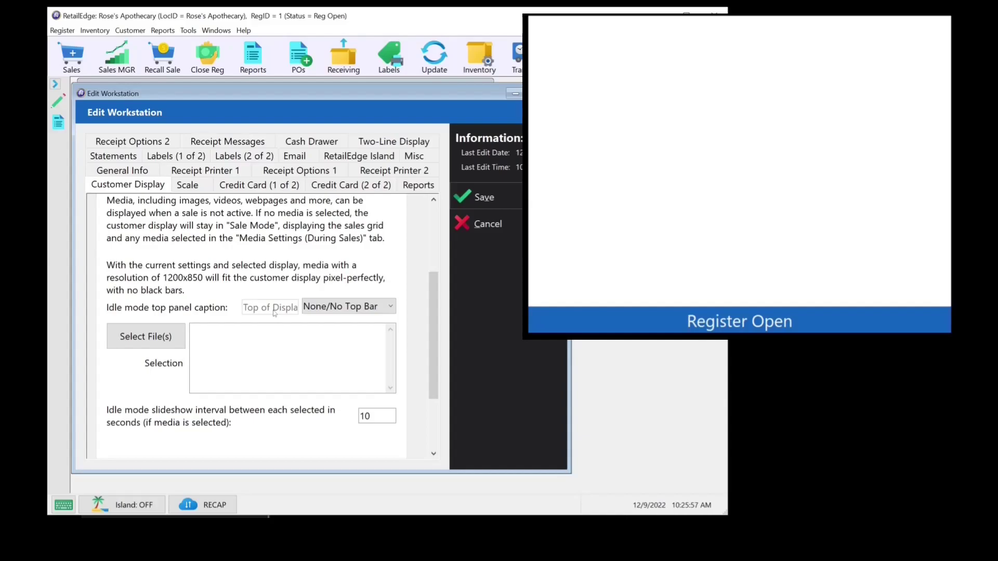
{"action": "left_click", "coordinate": [382, 310]}
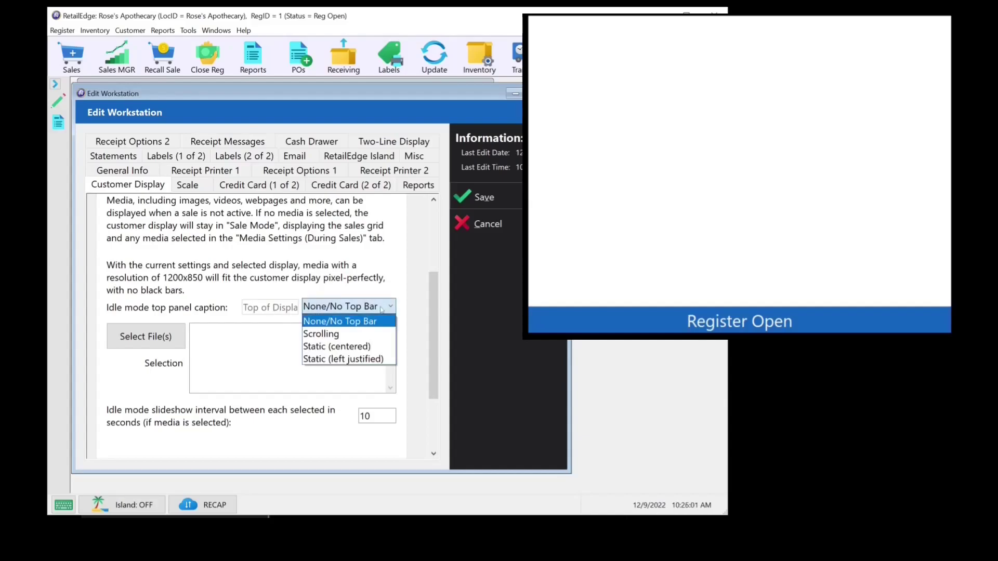
{"action": "left_click", "coordinate": [348, 335]}
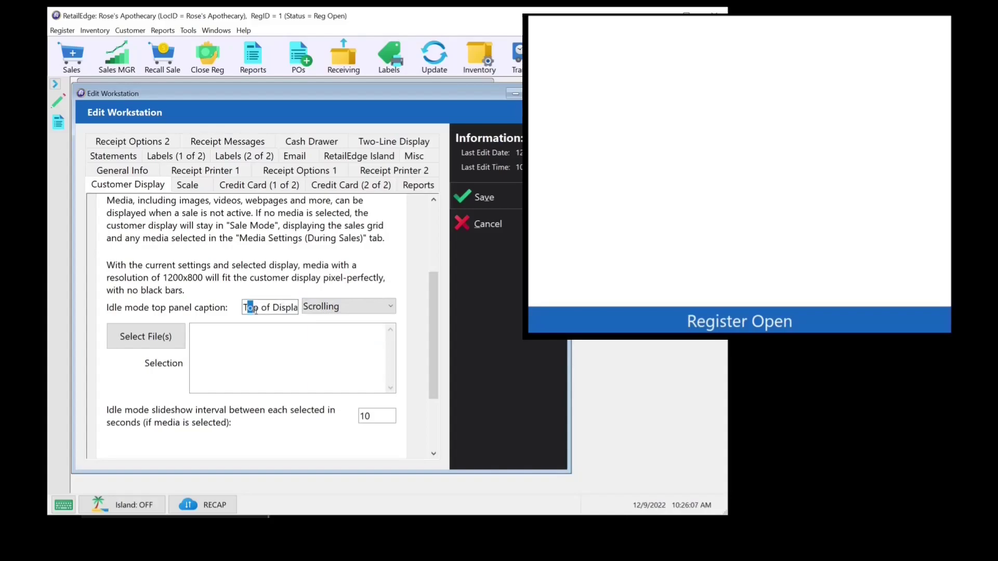
{"action": "left_click_drag", "start_coordinate": [250, 310], "coordinate": [299, 307]}
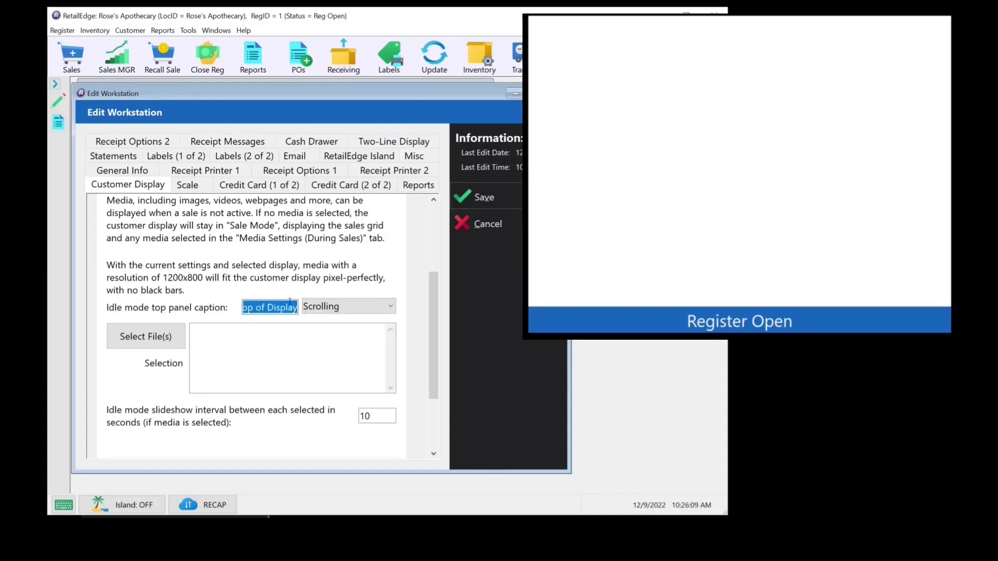
{"action": "left_click", "coordinate": [481, 197]}
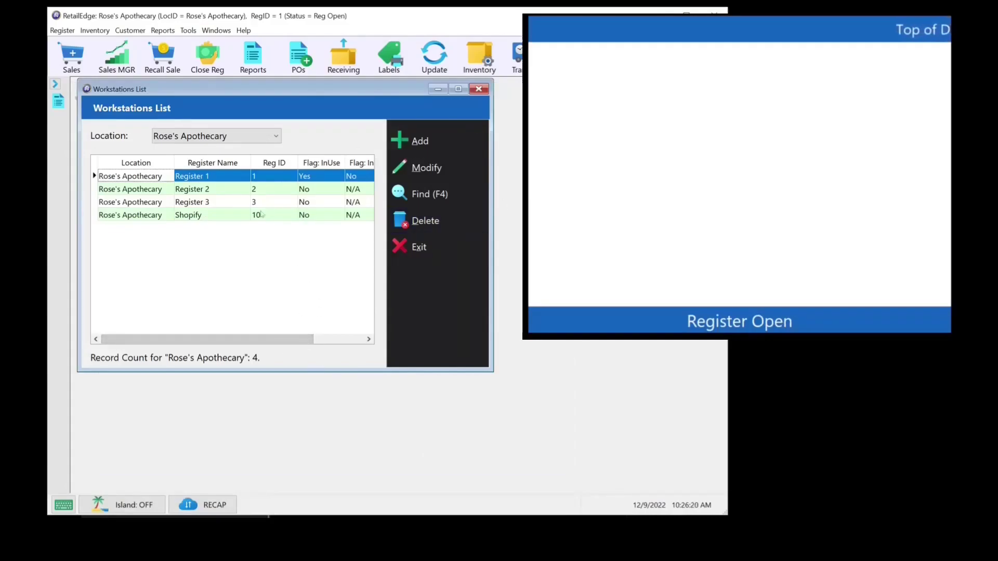
- Make the idle top caption static and centered, and save Register 1's settings
{"action": "double_click", "coordinate": [207, 176]}
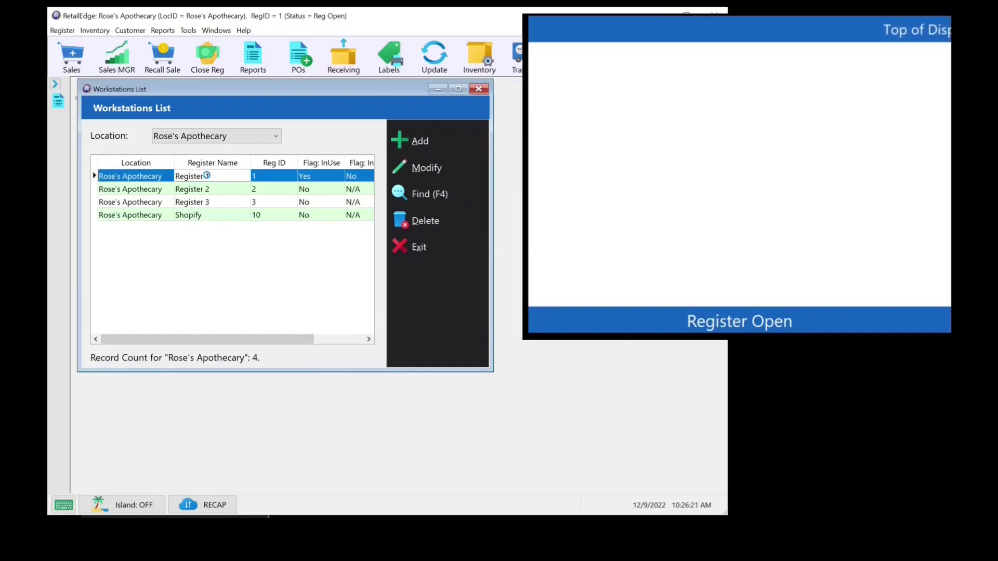
{"action": "left_click", "coordinate": [127, 171]}
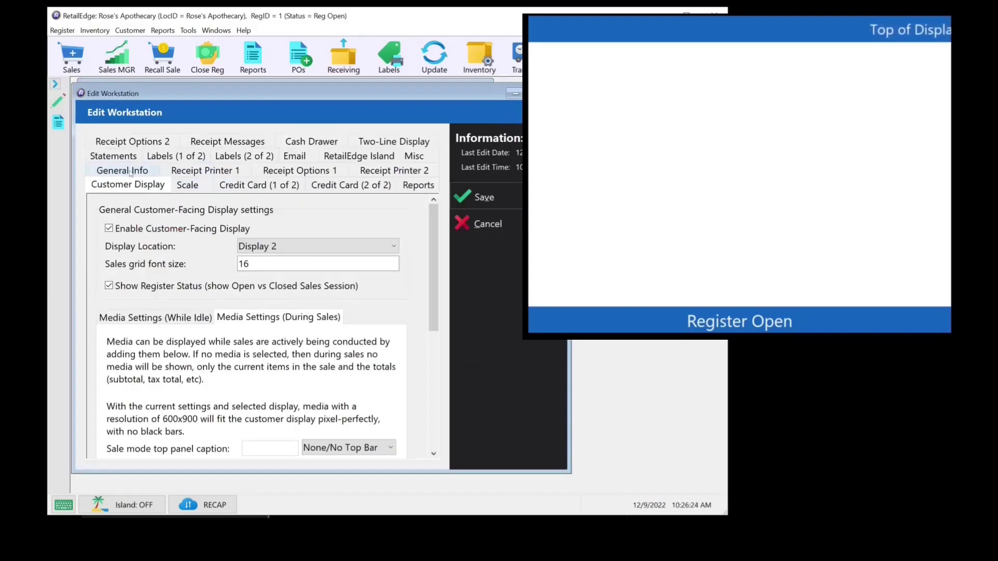
{"action": "left_click", "coordinate": [348, 447]}
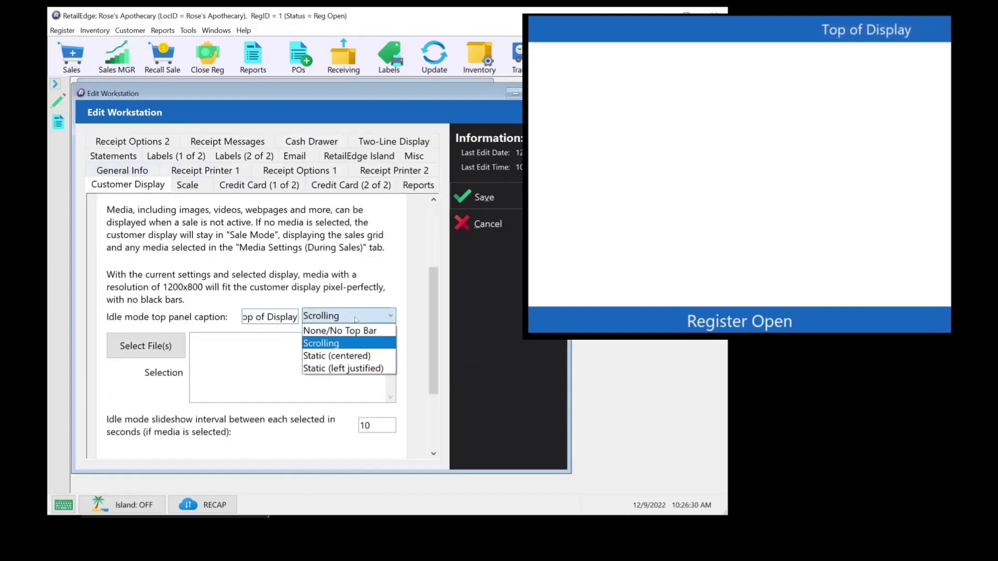
{"action": "left_click", "coordinate": [356, 317]}
{"action": "left_click", "coordinate": [334, 357]}
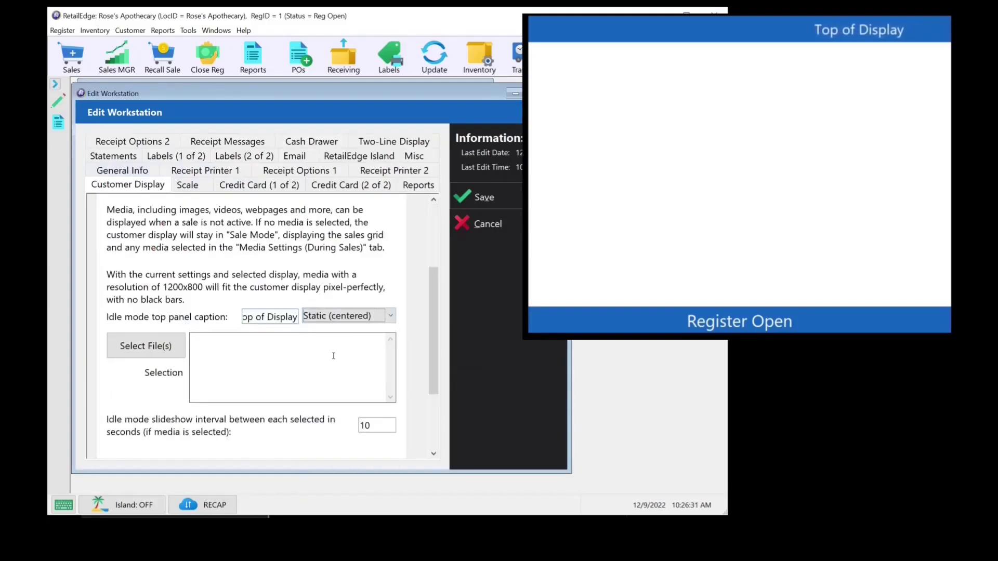
{"action": "left_click", "coordinate": [471, 196]}
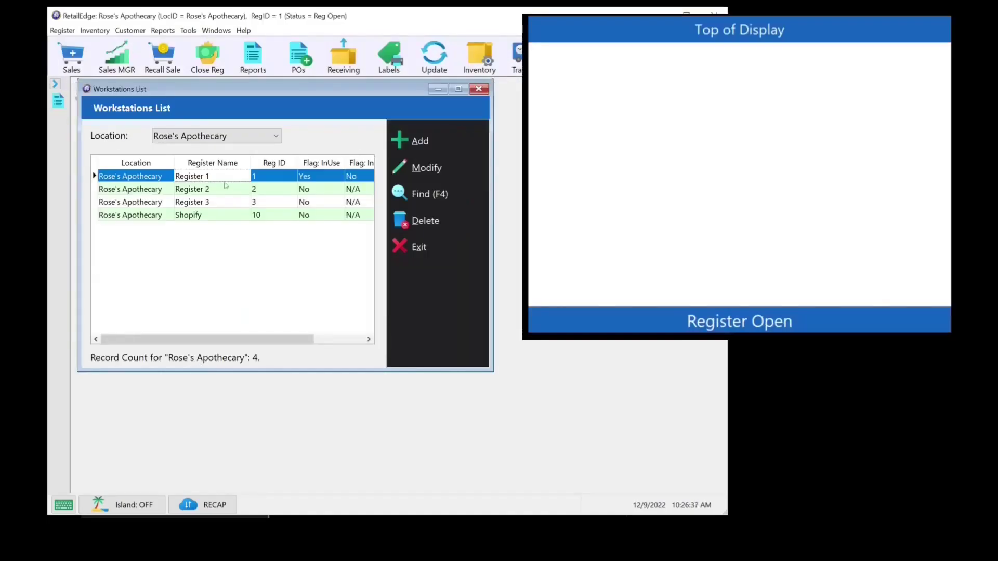
- Change the idle top caption style to Static (left justified)
{"action": "left_click", "coordinate": [427, 177]}
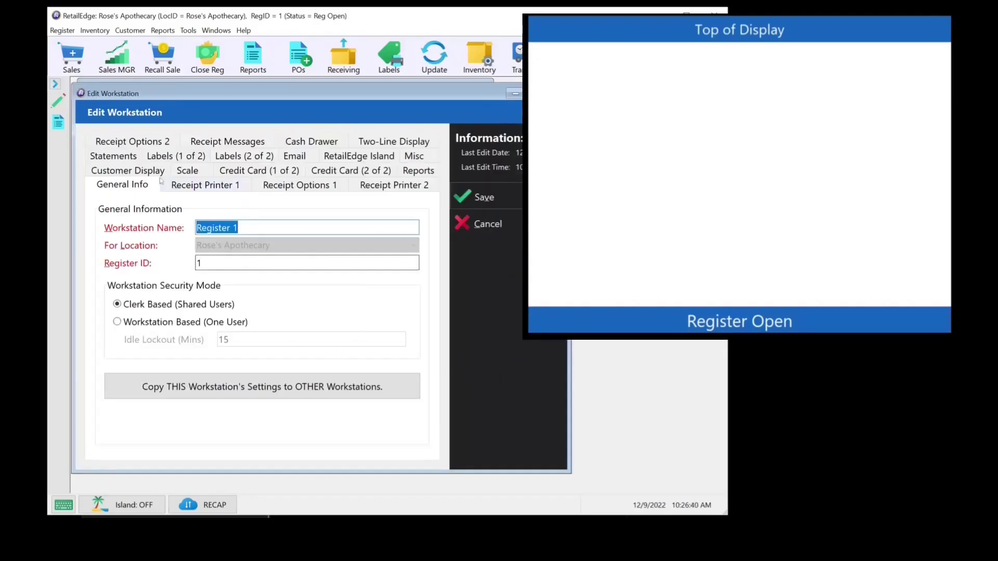
{"action": "left_click", "coordinate": [133, 173]}
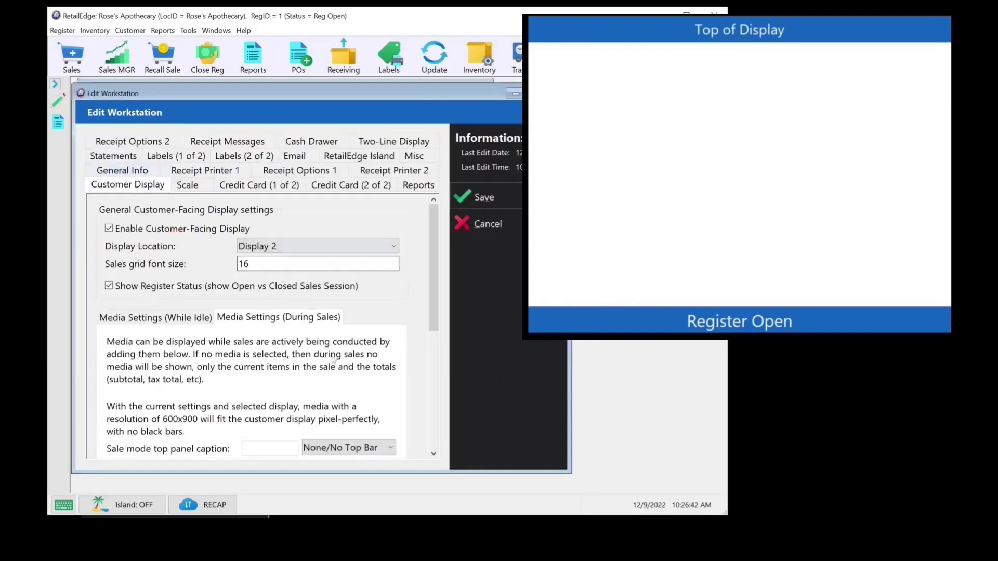
{"action": "left_click", "coordinate": [343, 447]}
{"action": "left_click", "coordinate": [347, 501]}
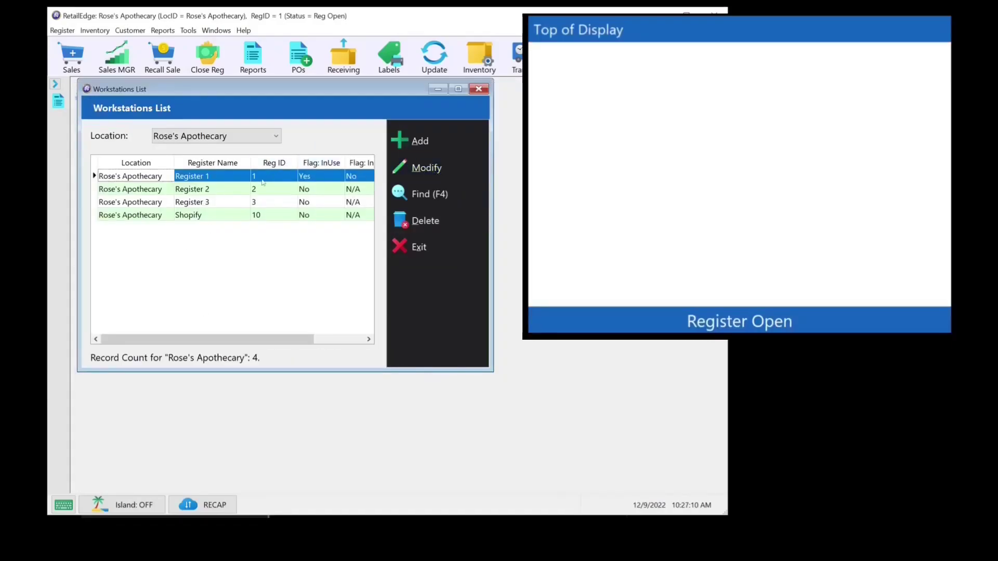
- Restore the idle caption to Static (centered) under While Idle media and save
{"action": "double_click", "coordinate": [274, 176]}
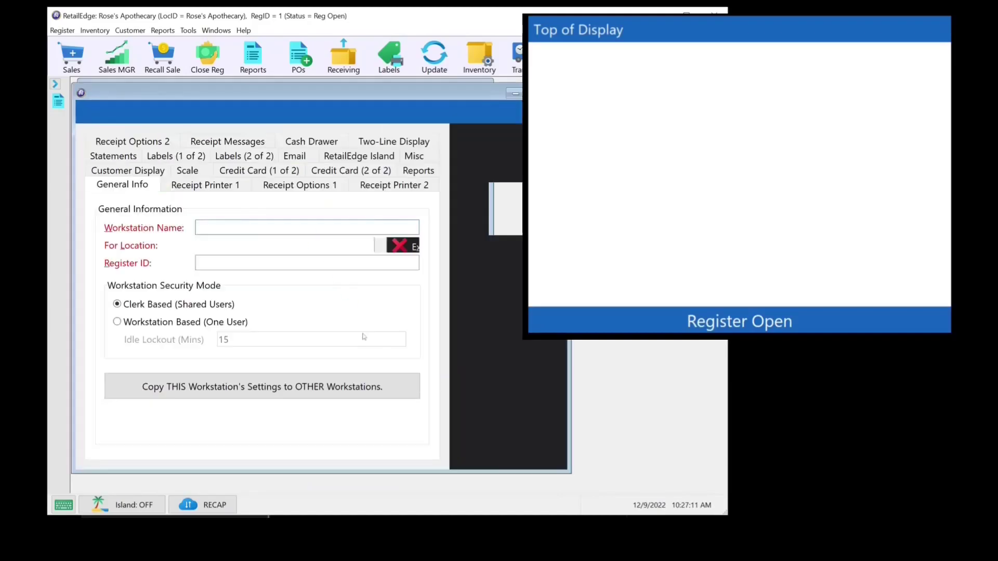
{"action": "left_click", "coordinate": [148, 176]}
{"action": "left_click", "coordinate": [143, 322]}
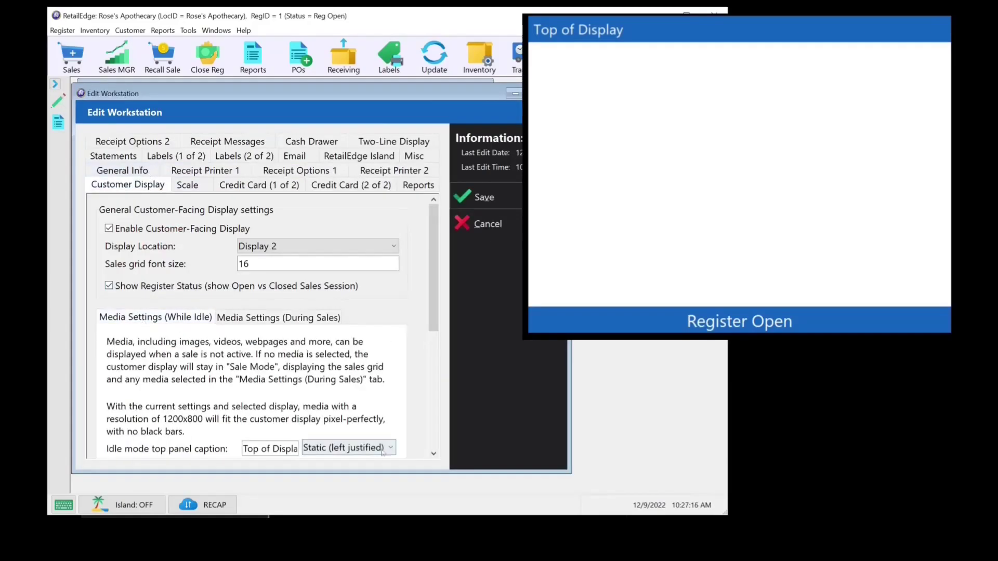
{"action": "left_click", "coordinate": [320, 448]}
{"action": "left_click", "coordinate": [330, 488]}
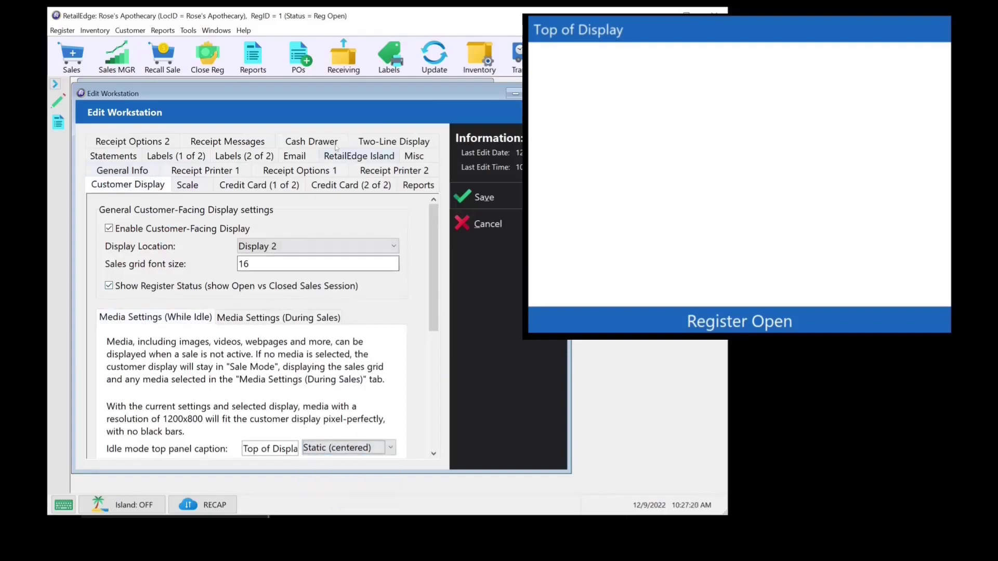
{"action": "left_click", "coordinate": [476, 197]}
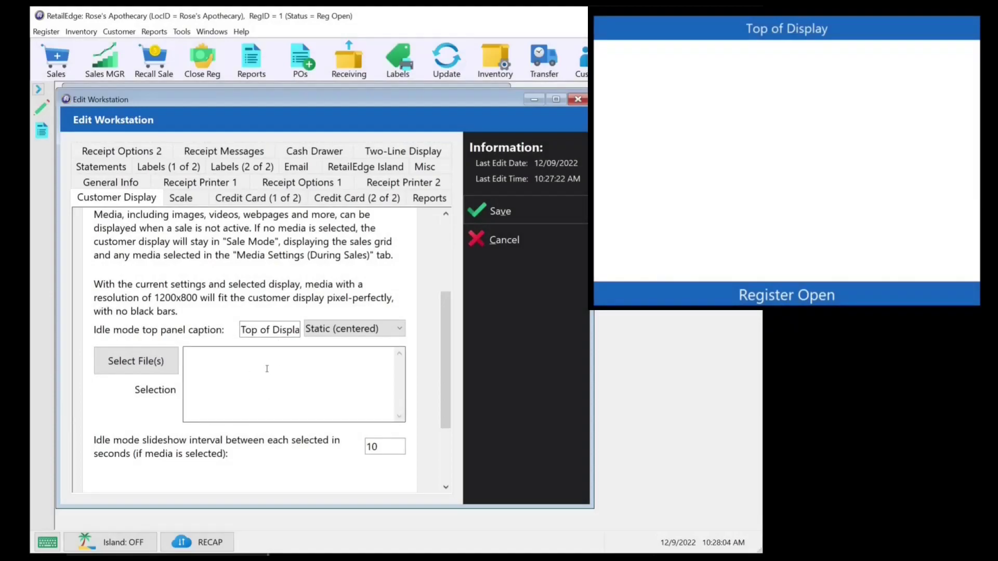
- Choose Coin_smooth edge.png as the idle media file and save
{"action": "left_click", "coordinate": [131, 367]}
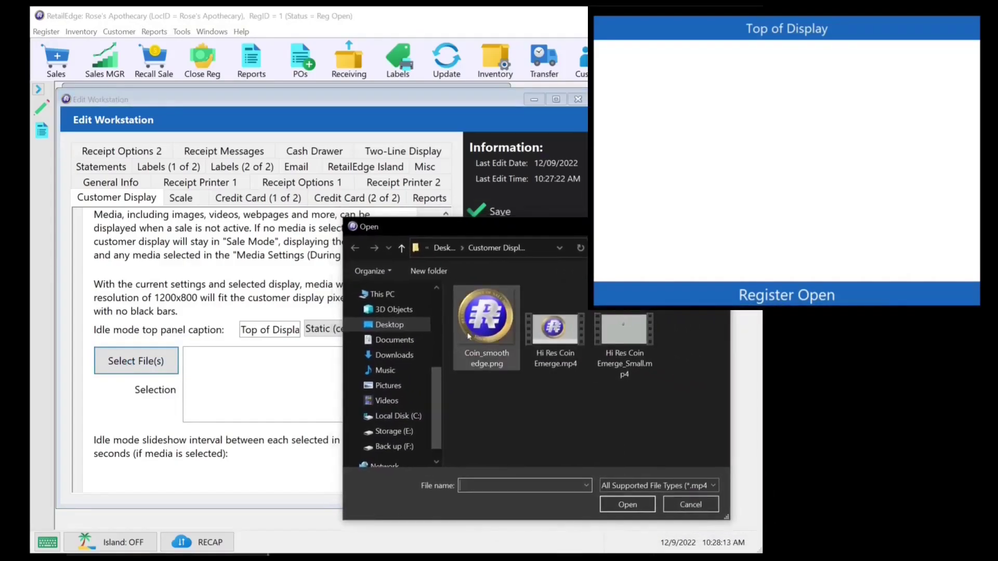
{"action": "double_click", "coordinate": [485, 326]}
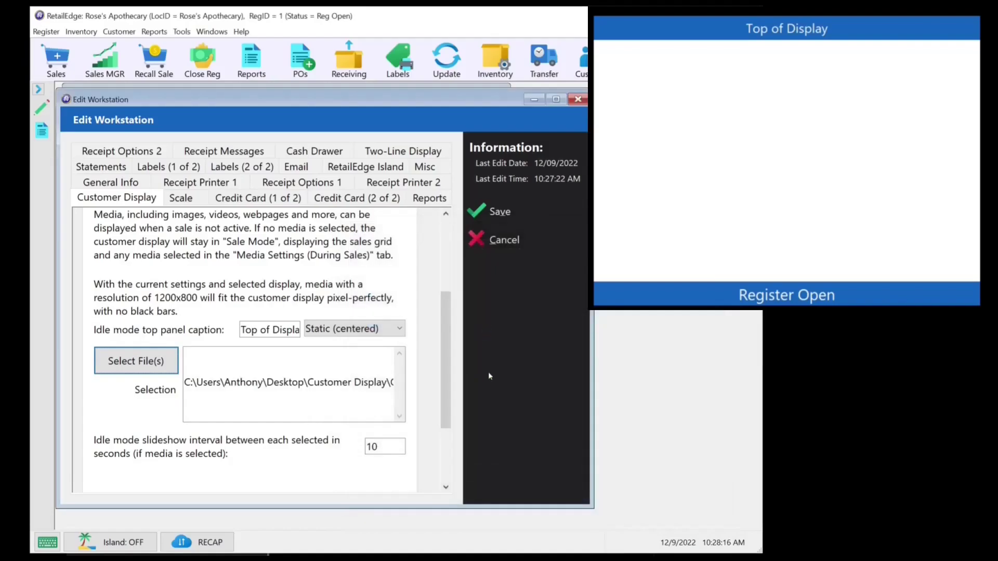
{"action": "left_click", "coordinate": [536, 214]}
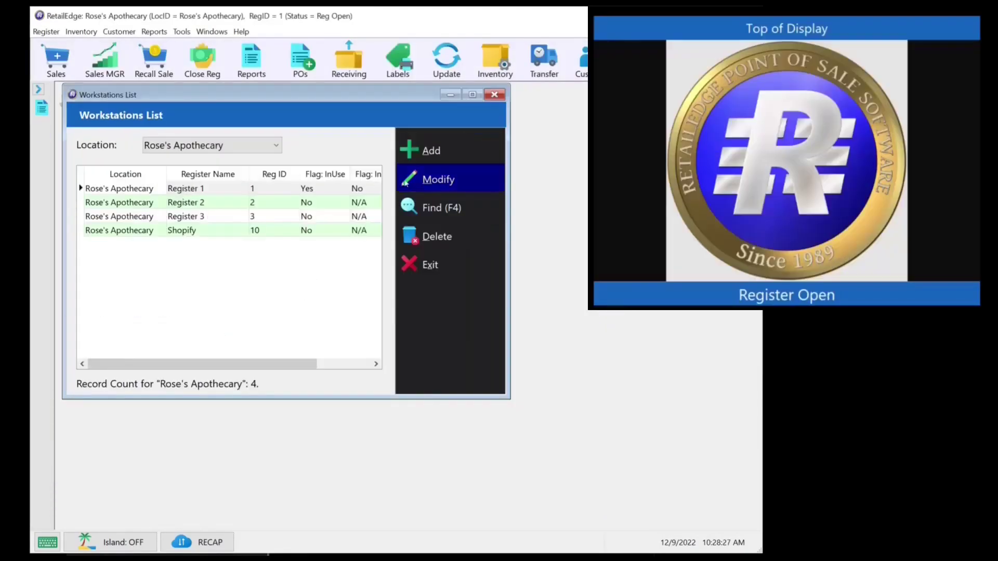
- Add Hi Res Coin Emerge.mp4 to Register 1's While Idle media list
{"action": "left_click", "coordinate": [448, 188]}
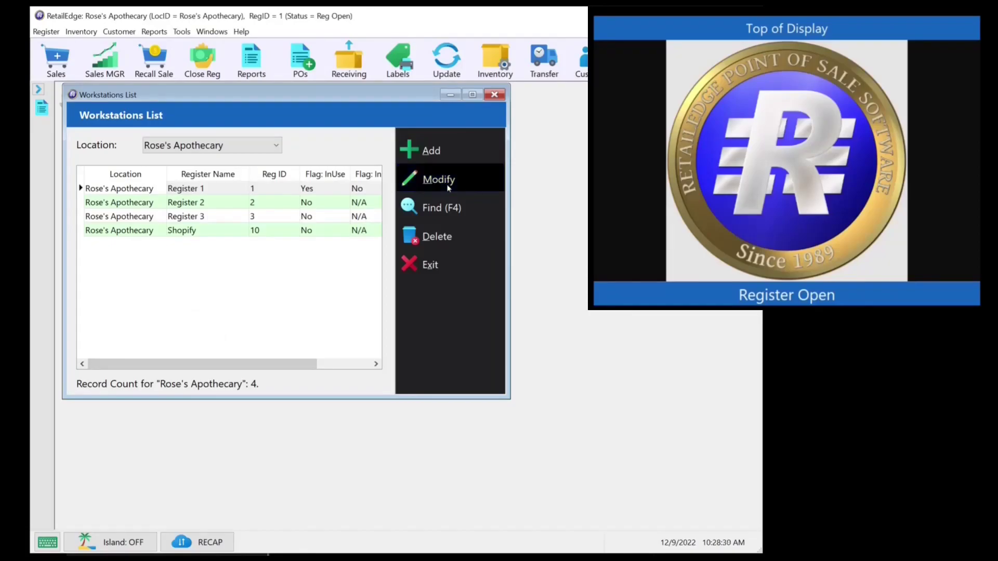
{"action": "left_click", "coordinate": [141, 181]}
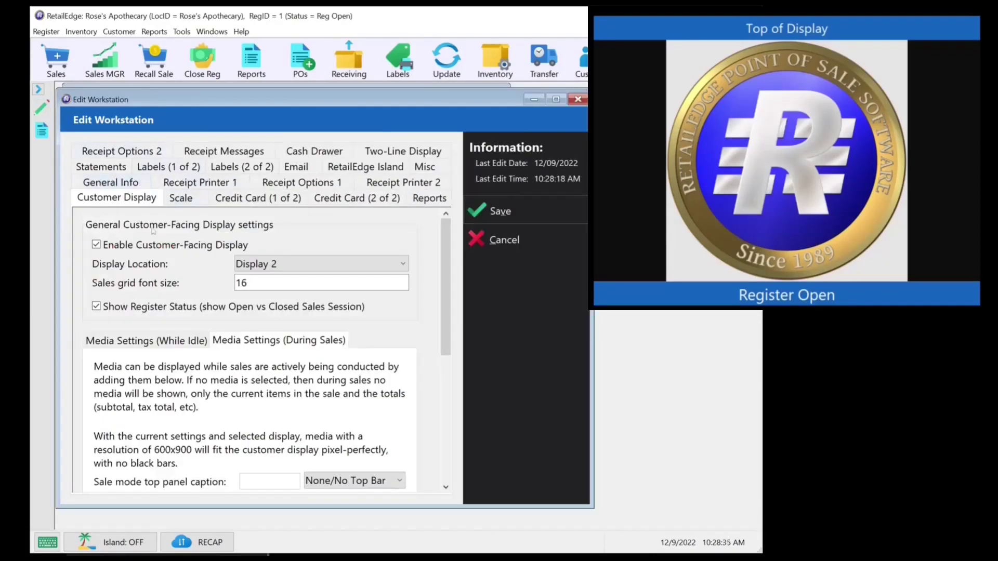
{"action": "left_click", "coordinate": [146, 341]}
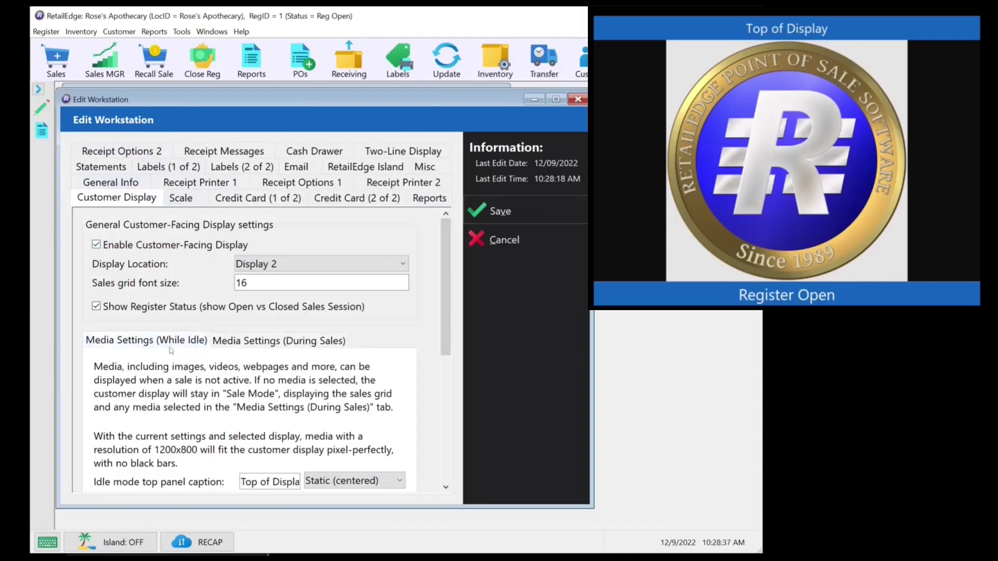
{"action": "scroll", "coordinate": [318, 427], "scroll_direction": "down", "scroll_amount": 2}
{"action": "scroll", "coordinate": [318, 428], "scroll_direction": "down", "scroll_amount": 2}
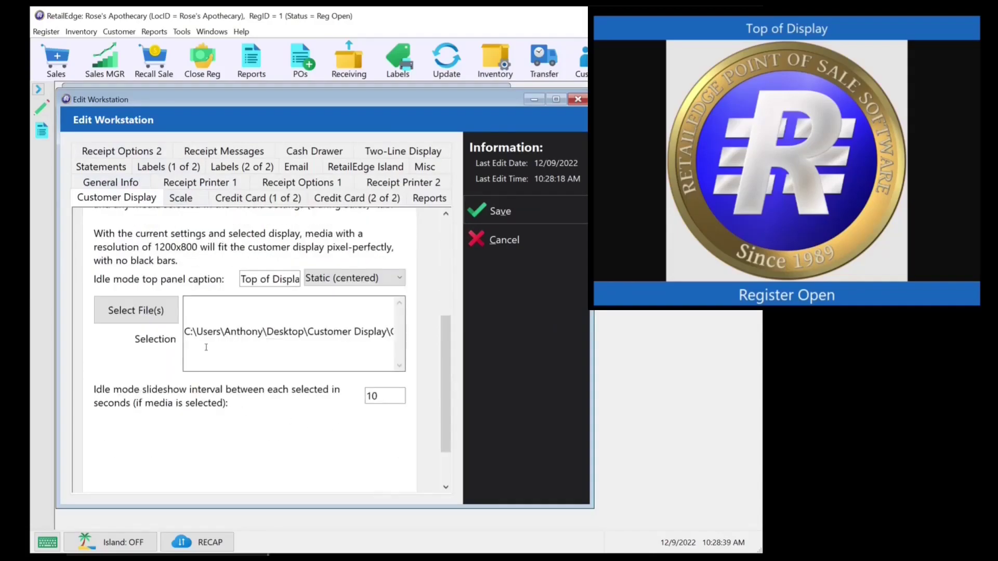
{"action": "left_click", "coordinate": [175, 318]}
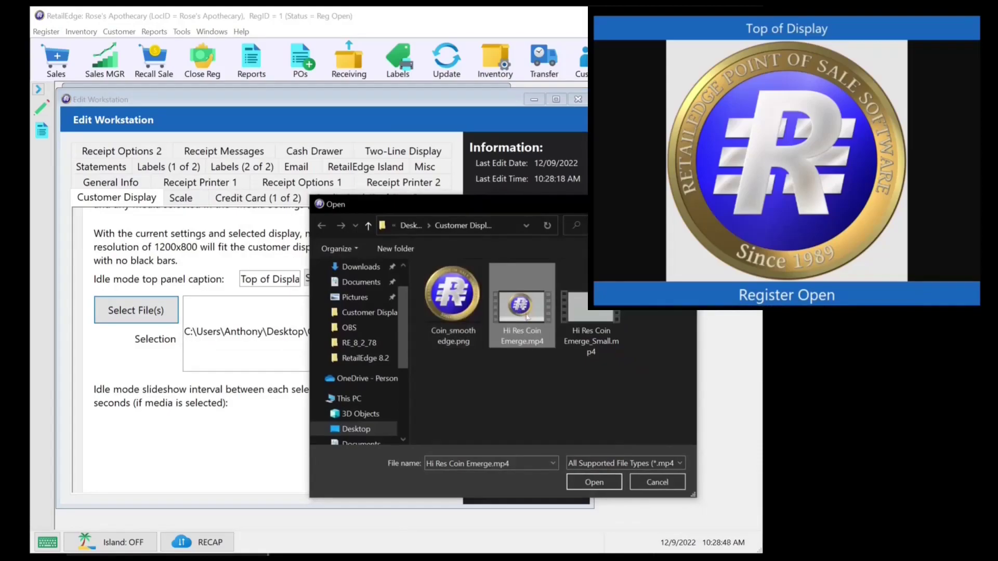
{"action": "double_click", "coordinate": [523, 309]}
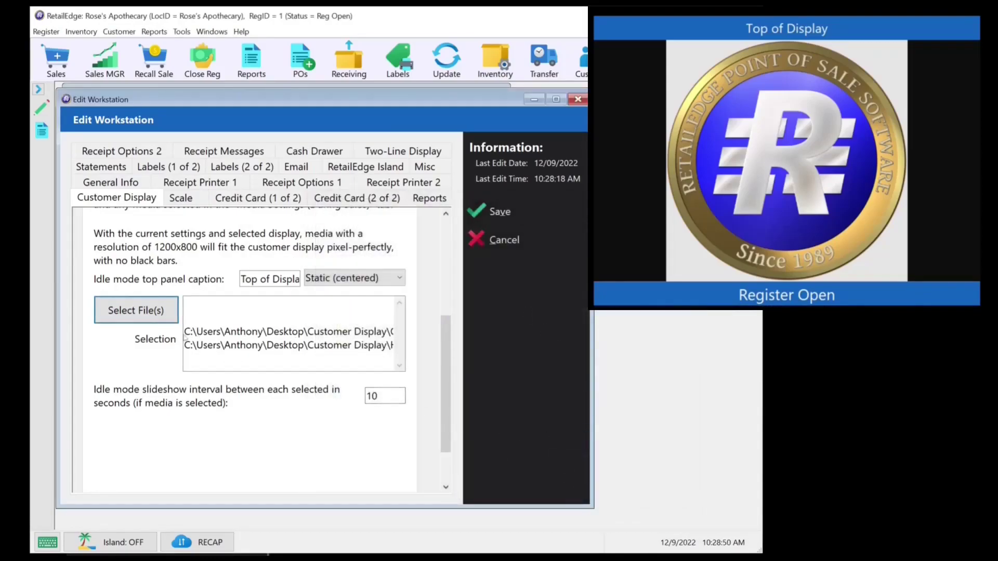
- Delete the Coin_smooth edge.png path from the idle media list and save
{"action": "left_click_drag", "start_coordinate": [184, 333], "coordinate": [426, 334]}
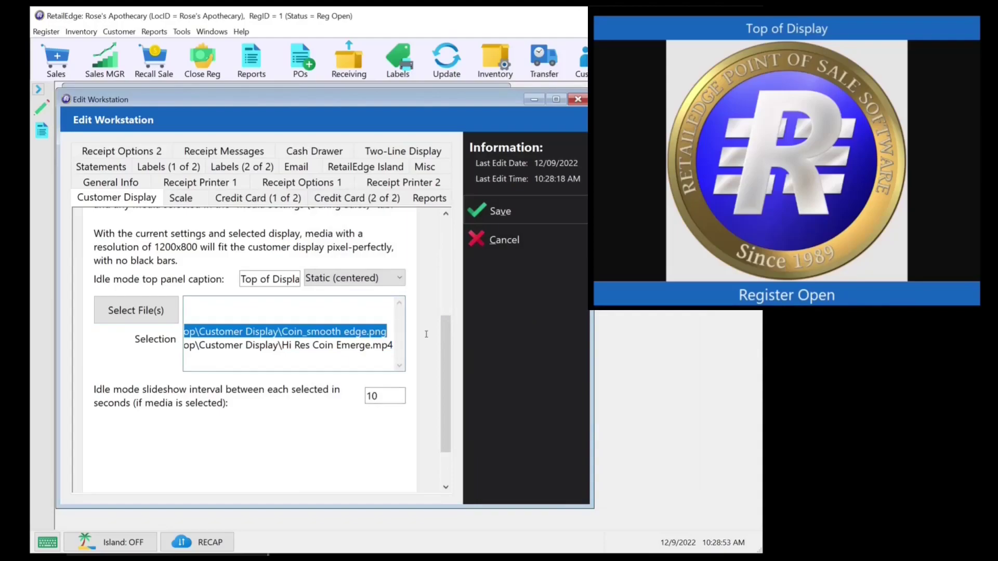
{"action": "key", "text": "BackSpace"}
{"action": "key", "text": "BackSpace"}
{"action": "key", "text": "BackSpace"}
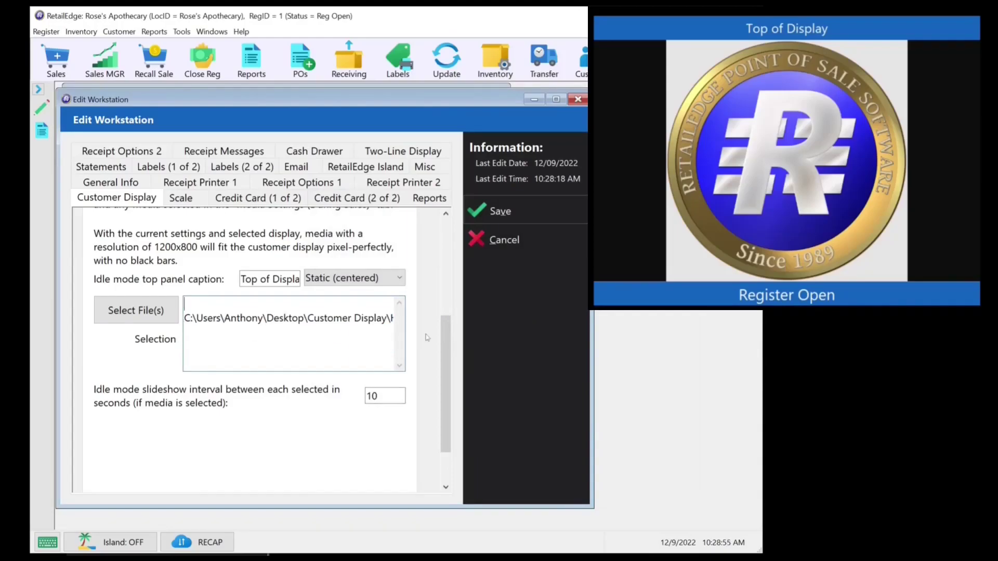
{"action": "key", "text": "Delete"}
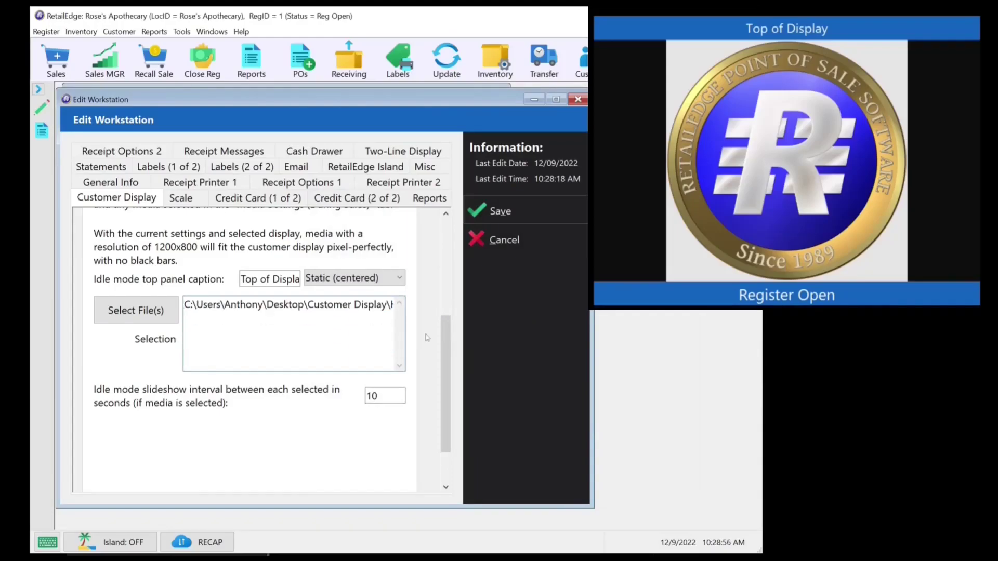
{"action": "left_click", "coordinate": [524, 218]}
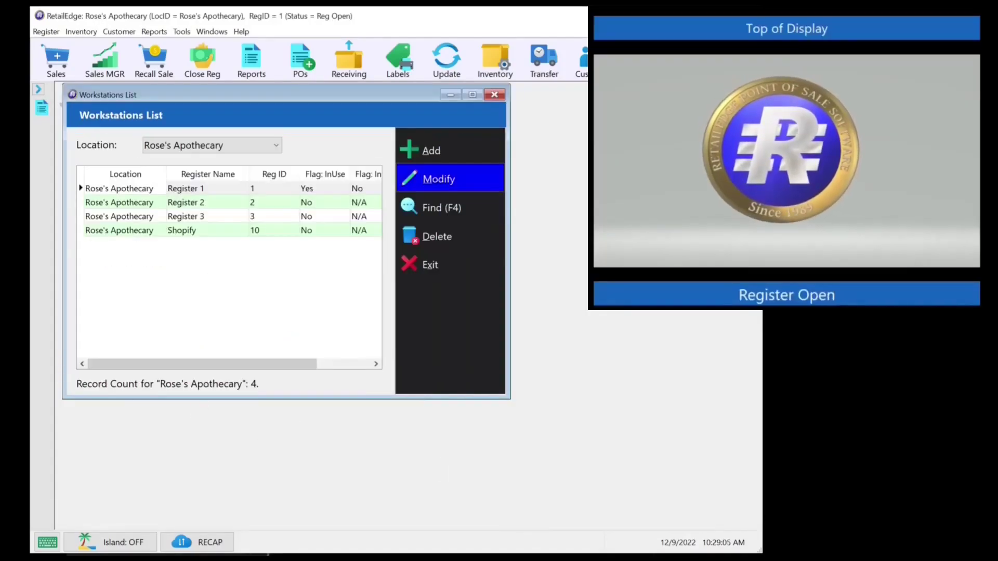
{"action": "left_click", "coordinate": [453, 183]}
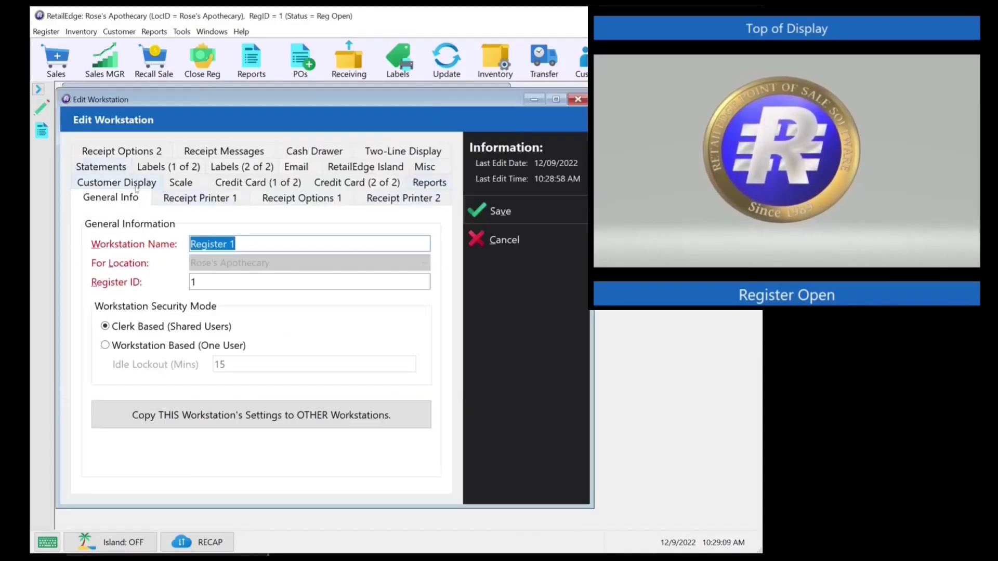
{"action": "left_click", "coordinate": [136, 188]}
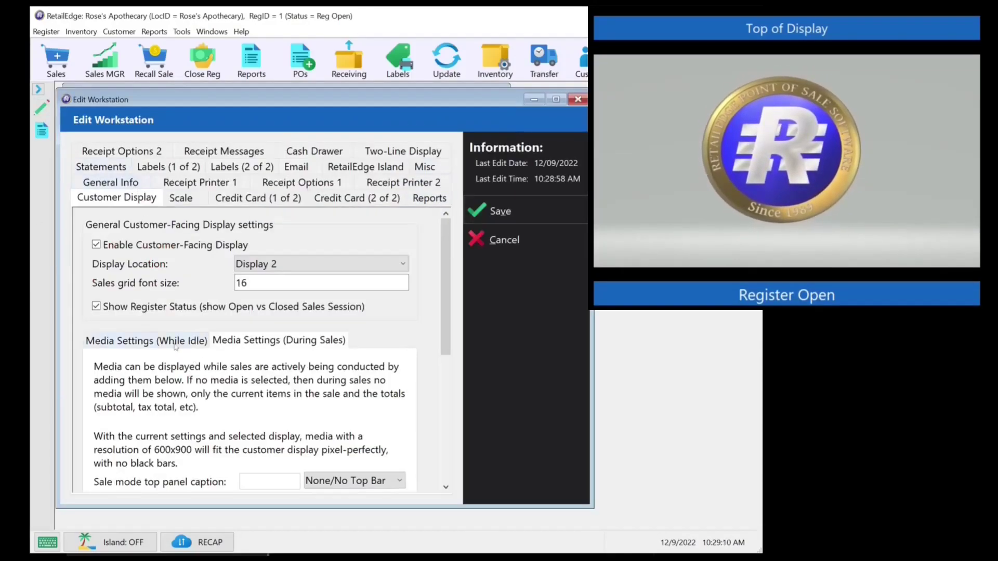
{"action": "scroll", "coordinate": [179, 306], "scroll_direction": "down", "scroll_amount": 5}
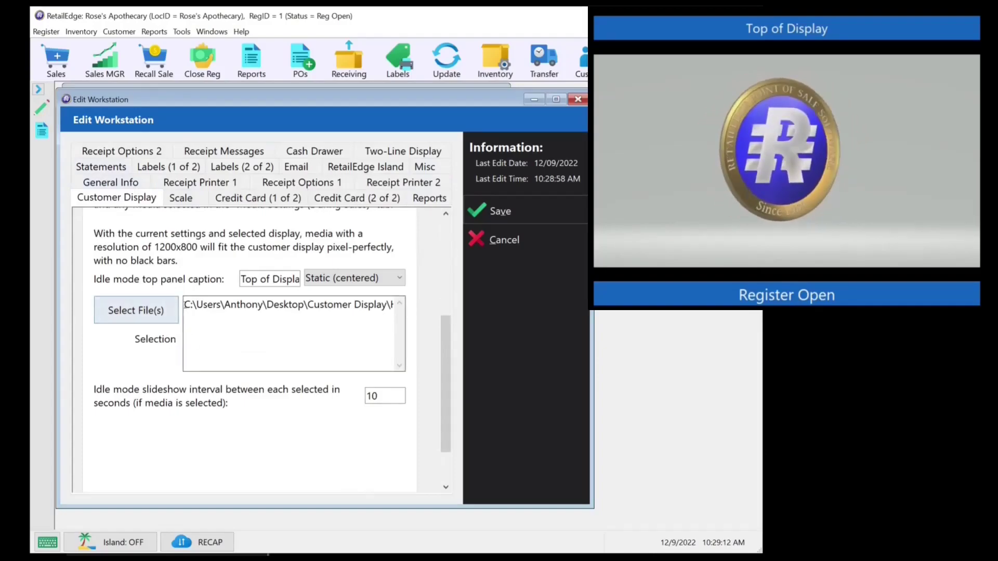
{"action": "left_click_drag", "start_coordinate": [179, 307], "coordinate": [453, 337]}
{"action": "key", "text": "Delete"}
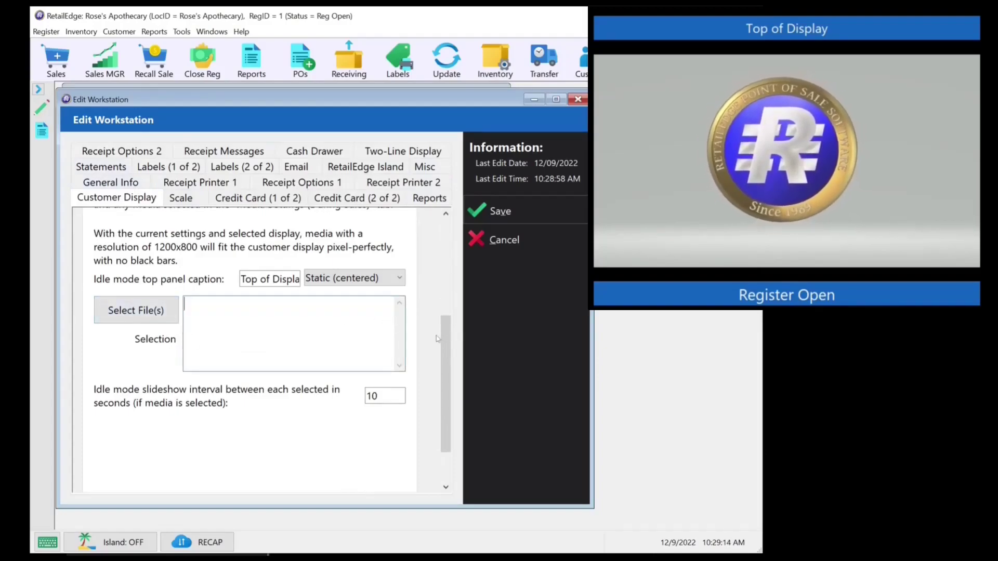
{"action": "type", "text": "https://retailedge.com/"}
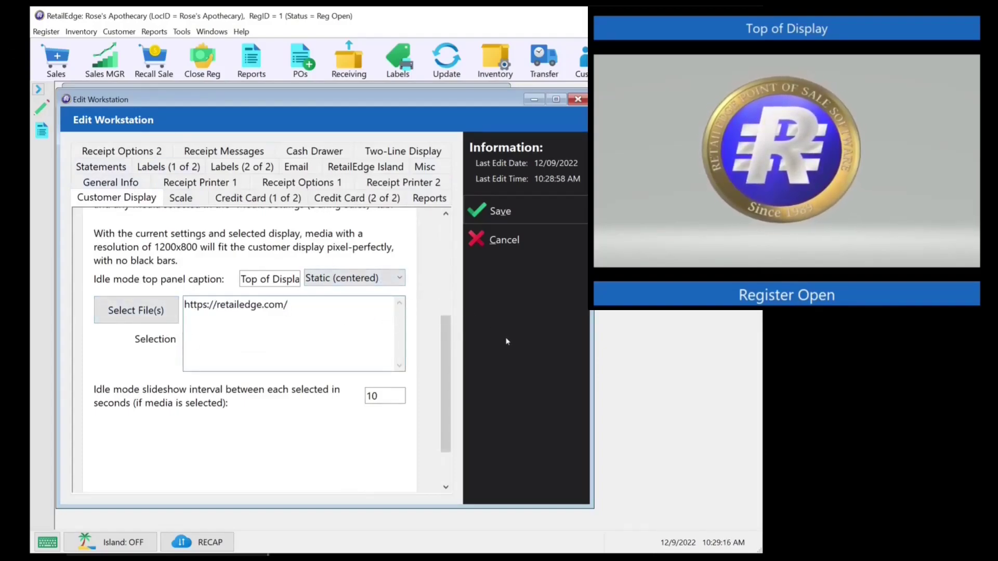
{"action": "left_click", "coordinate": [501, 211]}
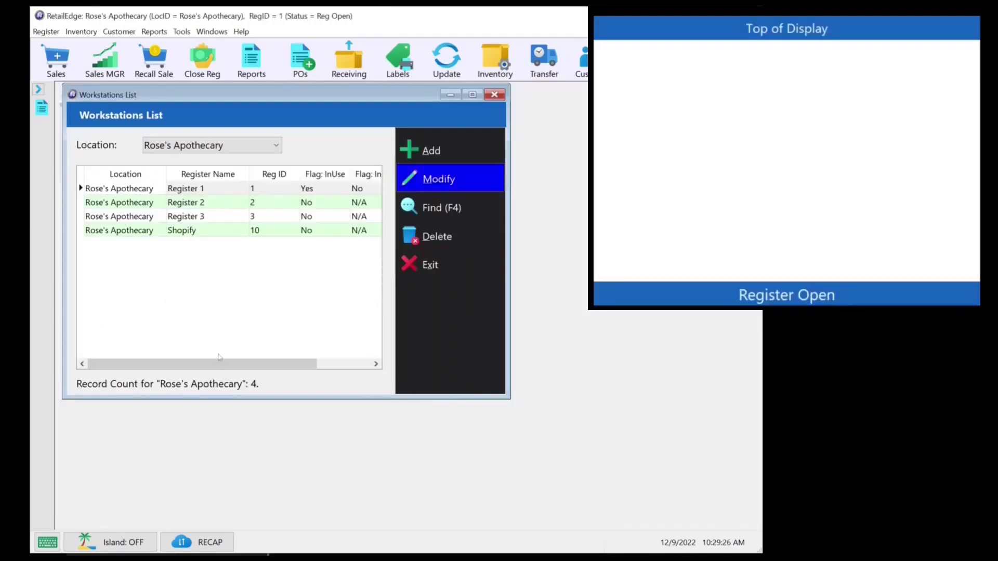
{"action": "double_click", "coordinate": [106, 190]}
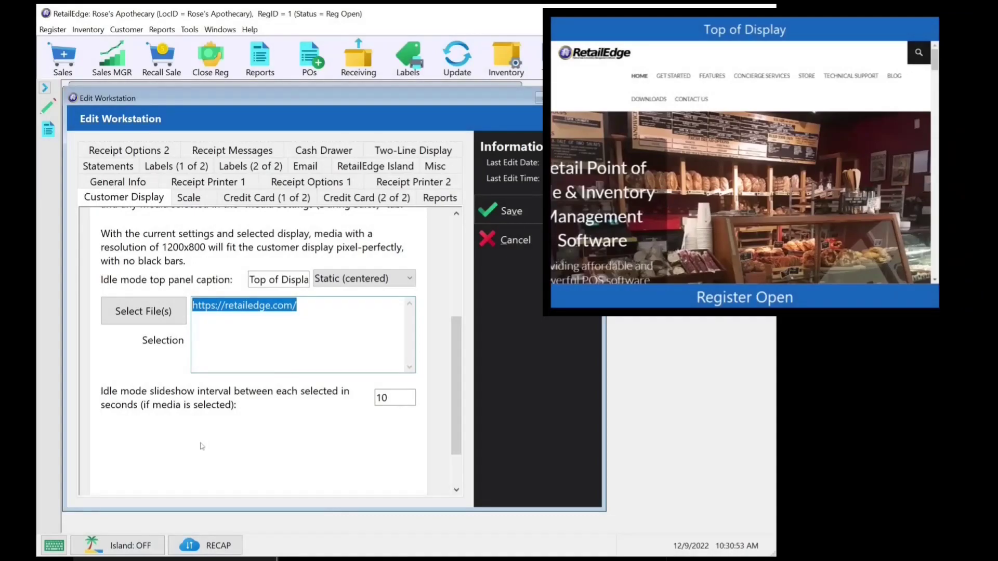
- Add Hi Res Coin Emerge.mp4 and Coin_smoothedge.png to idle media, set a 5-second interval, and save
{"action": "left_click", "coordinate": [318, 319]}
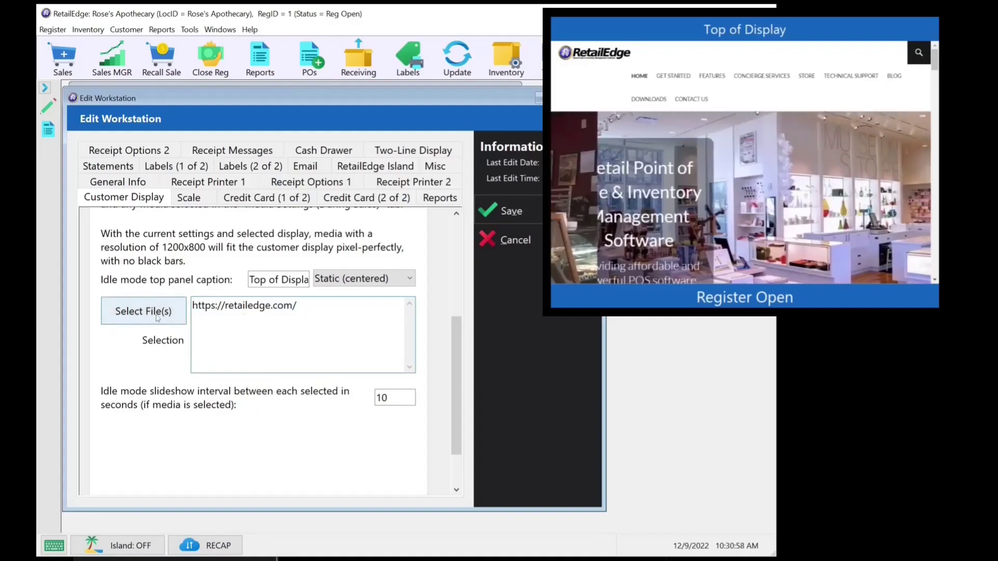
{"action": "left_click", "coordinate": [157, 319]}
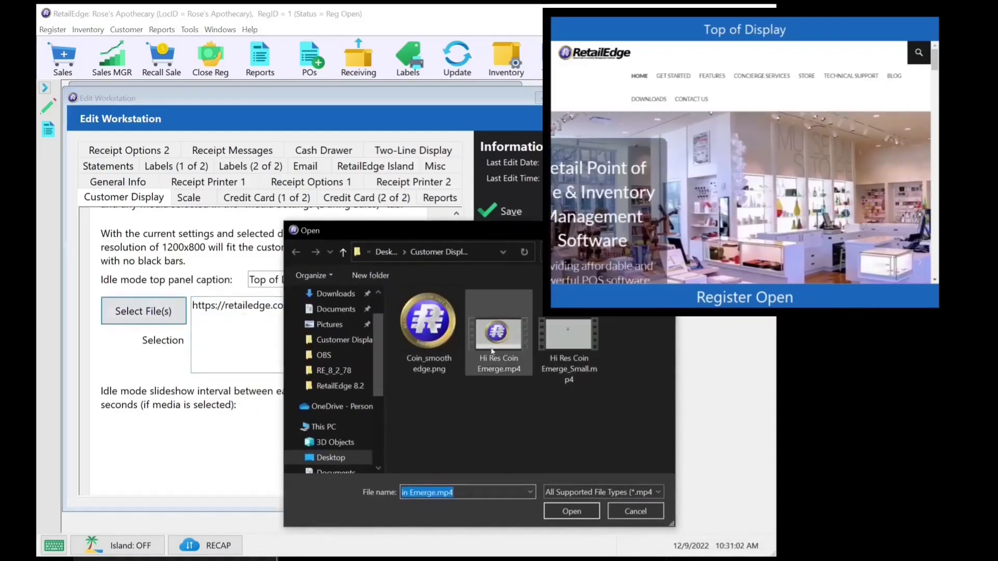
{"action": "double_click", "coordinate": [492, 347]}
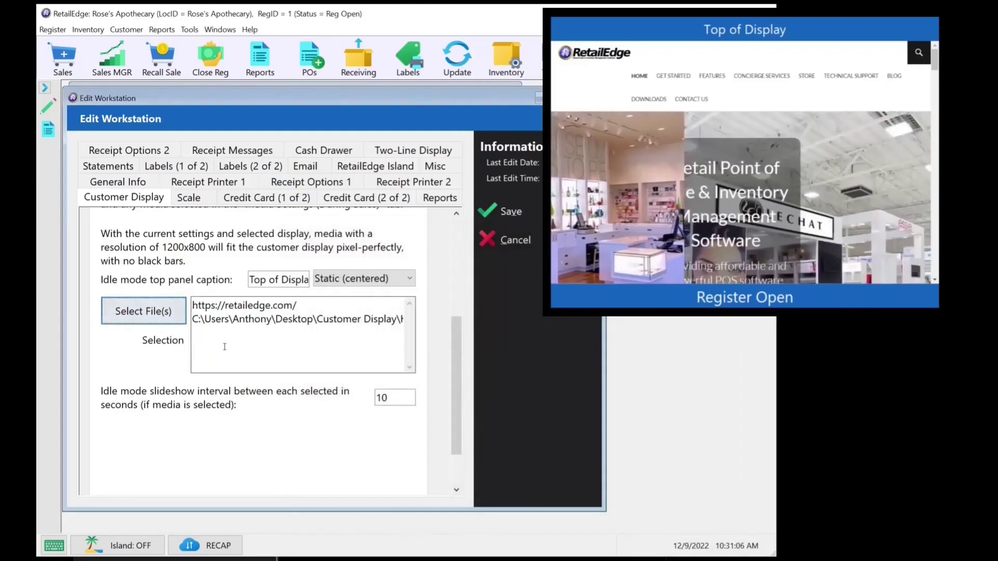
{"action": "left_click", "coordinate": [168, 312]}
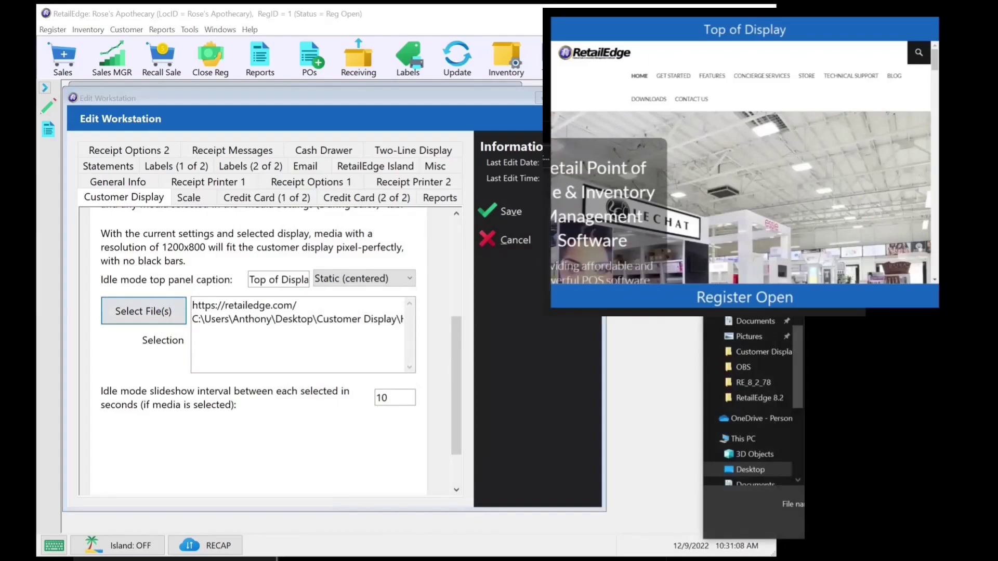
{"action": "double_click", "coordinate": [451, 337]}
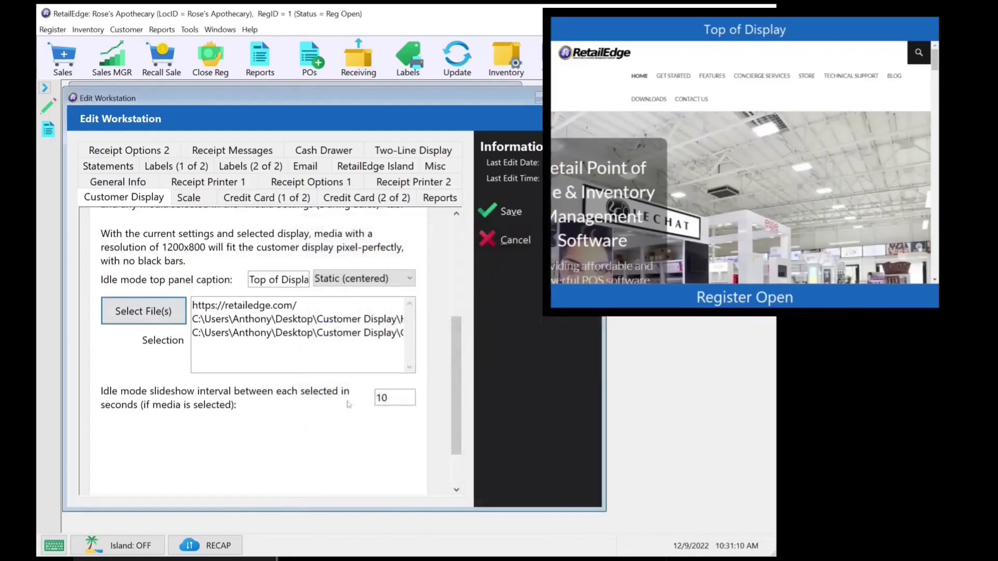
{"action": "key", "text": "Tab"}
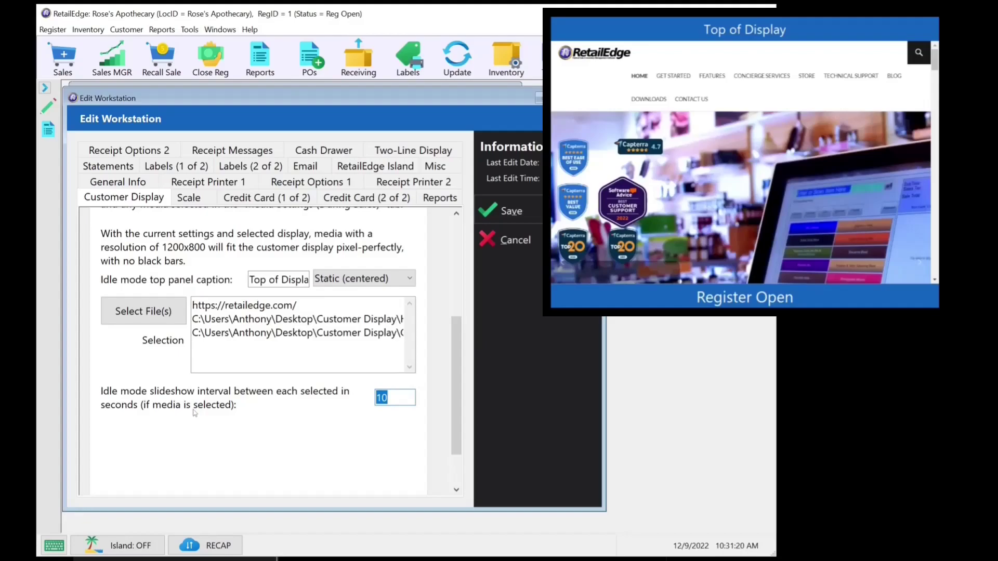
{"action": "type", "text": "5"}
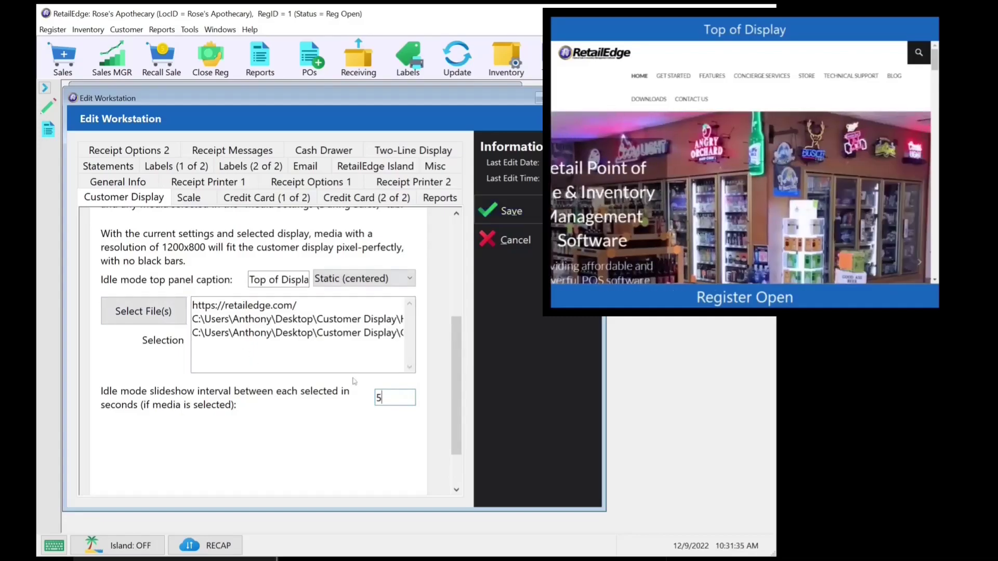
{"action": "left_click", "coordinate": [526, 210]}
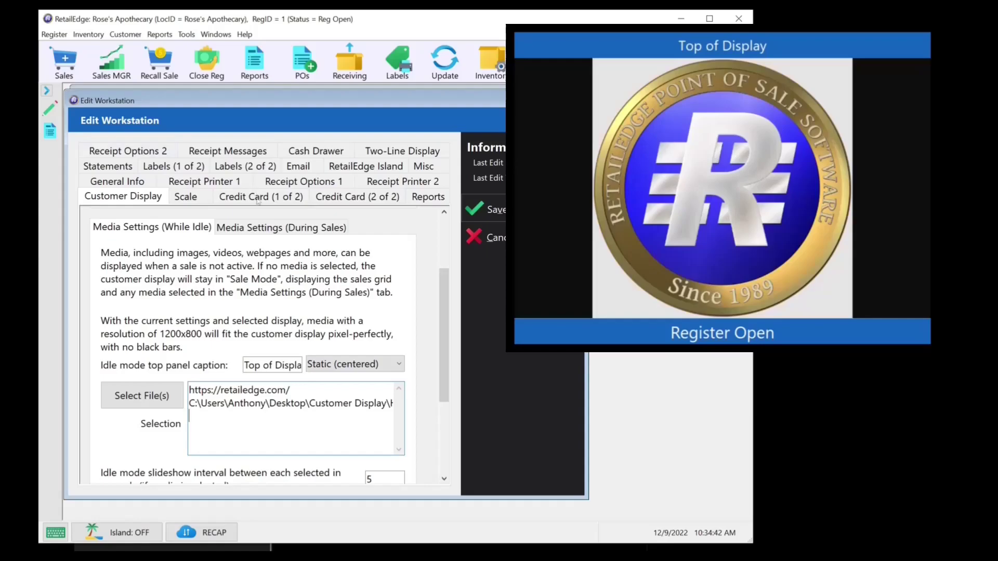
{"action": "left_click", "coordinate": [274, 232]}
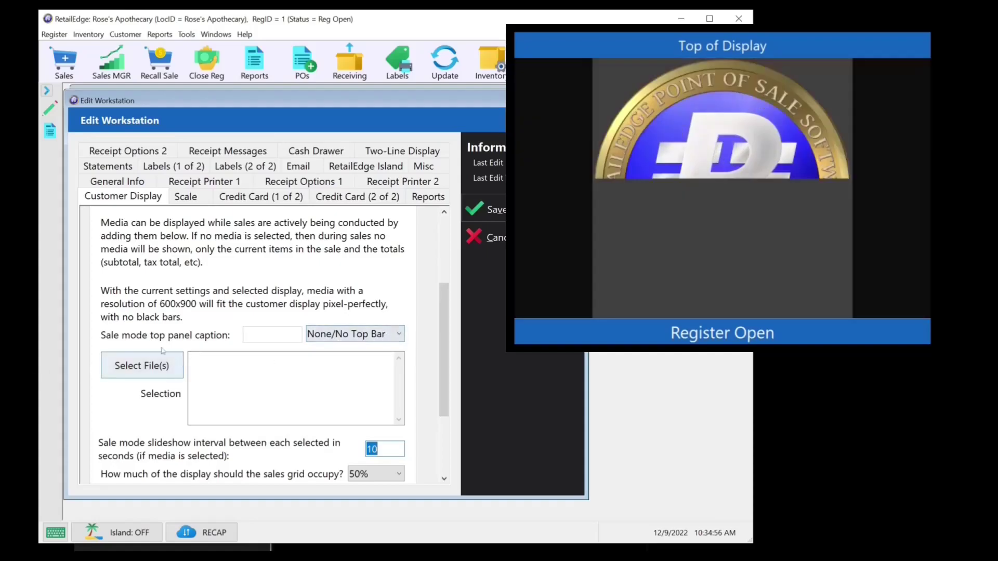
{"action": "left_click", "coordinate": [194, 364]}
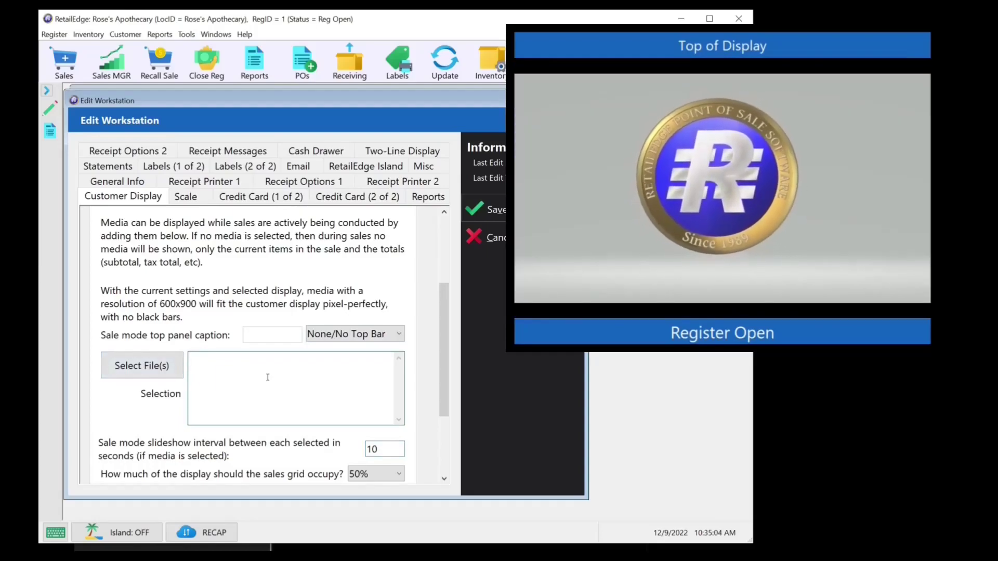
{"action": "key", "text": "ctrl+v"}
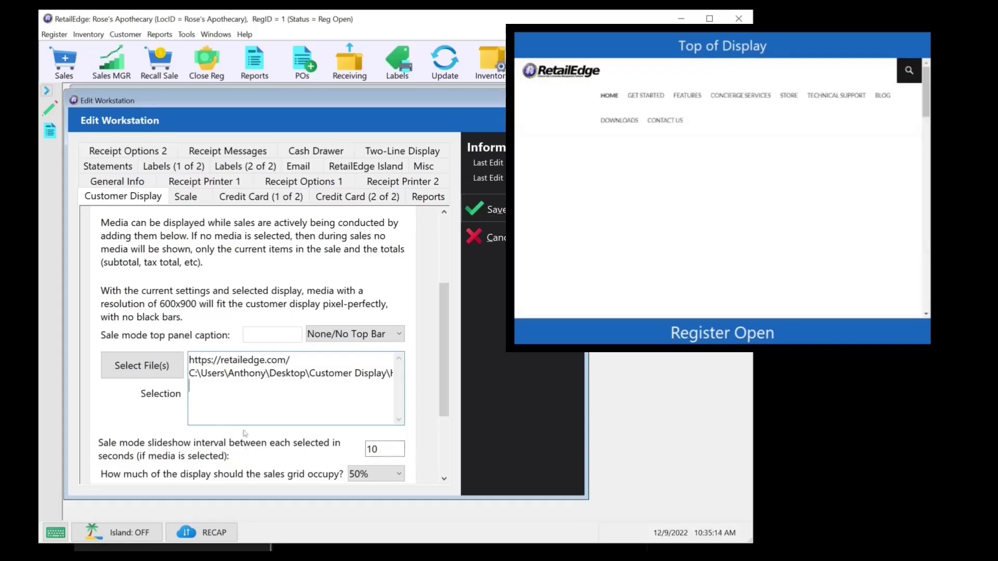
{"action": "scroll", "coordinate": [250, 434], "scroll_direction": "down", "scroll_amount": 1}
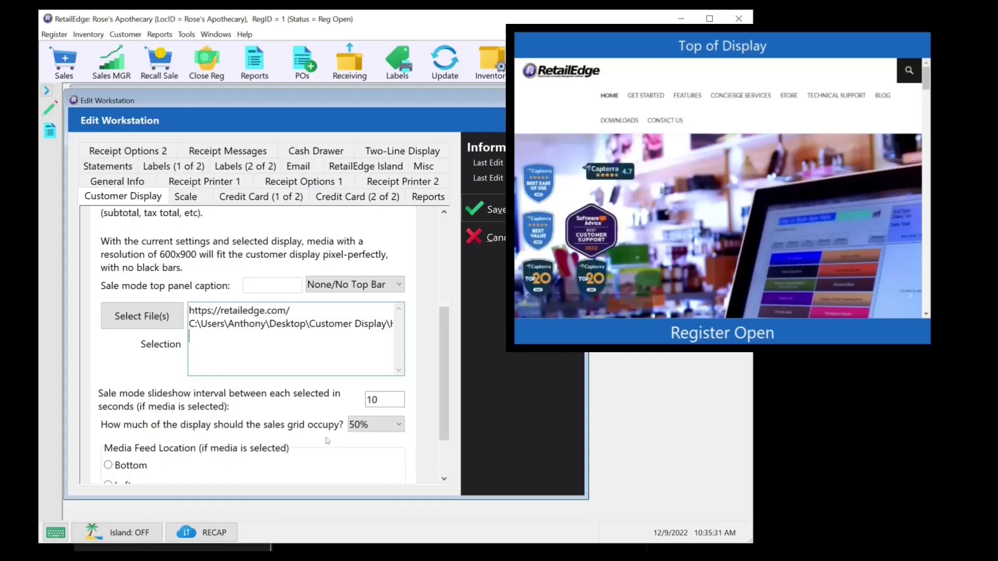
{"action": "scroll", "coordinate": [294, 439], "scroll_direction": "down", "scroll_amount": 2}
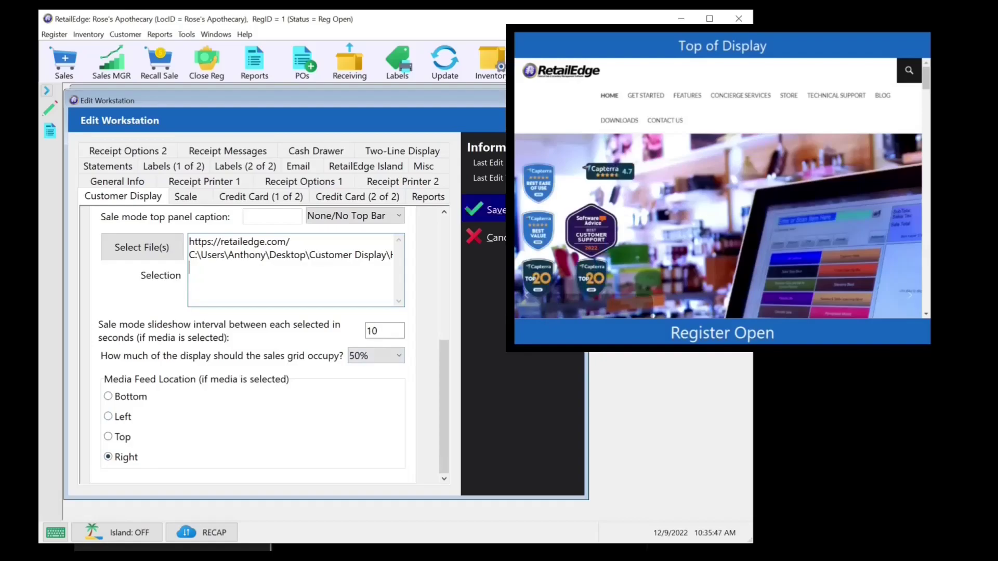
- Save the during-sales media, then ring up BREAD BASKET OVAL 9X8X4 and BOOKENDS IMPALA for a $251.45 total
{"action": "left_click", "coordinate": [481, 210]}
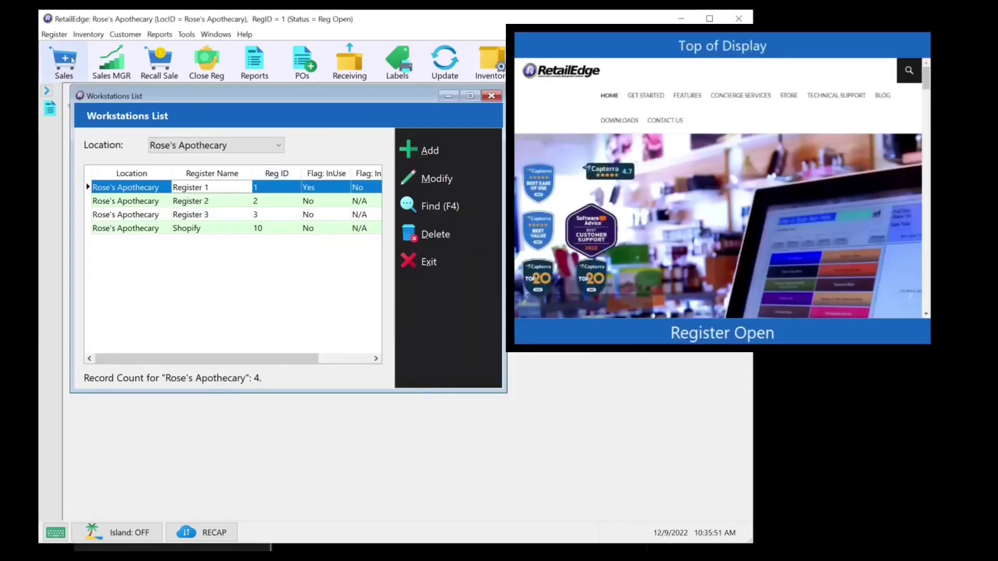
{"action": "left_click", "coordinate": [73, 60]}
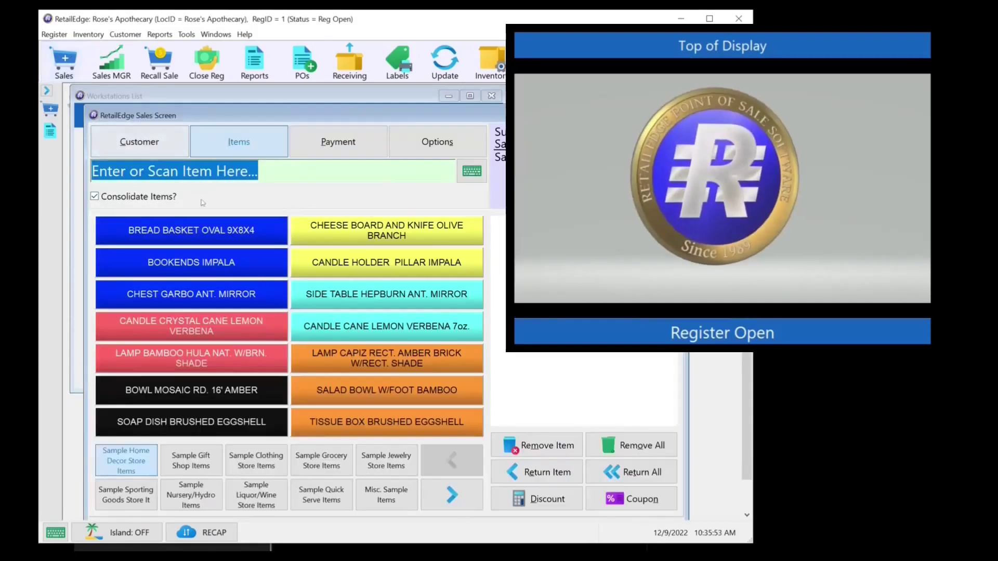
{"action": "left_click", "coordinate": [194, 228]}
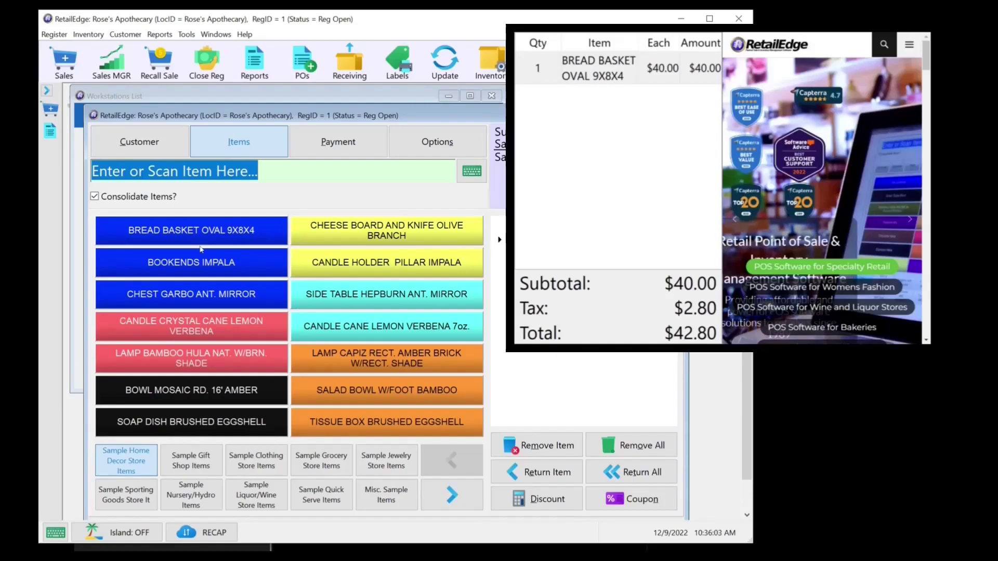
{"action": "left_click", "coordinate": [222, 263]}
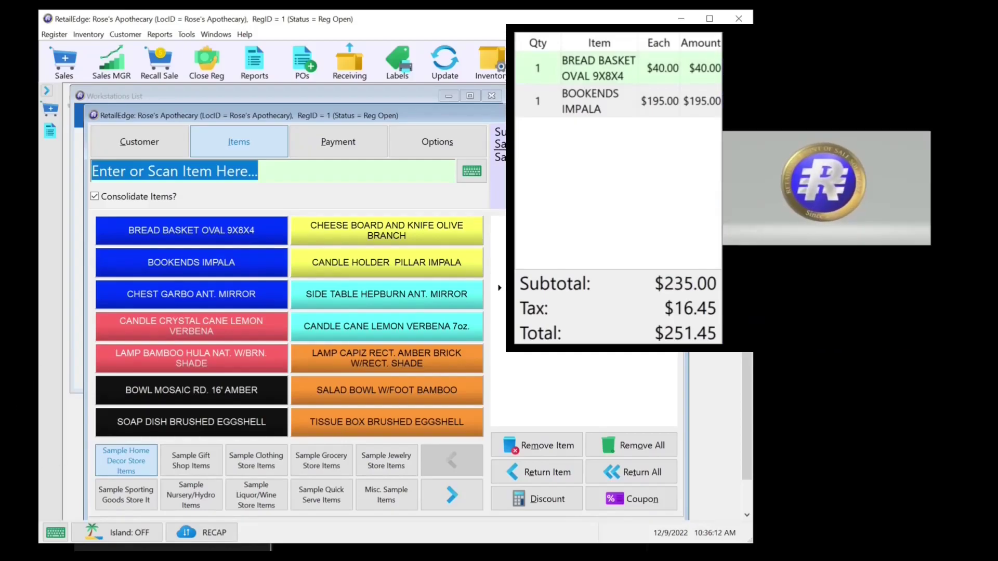
{"action": "left_click", "coordinate": [377, 96]}
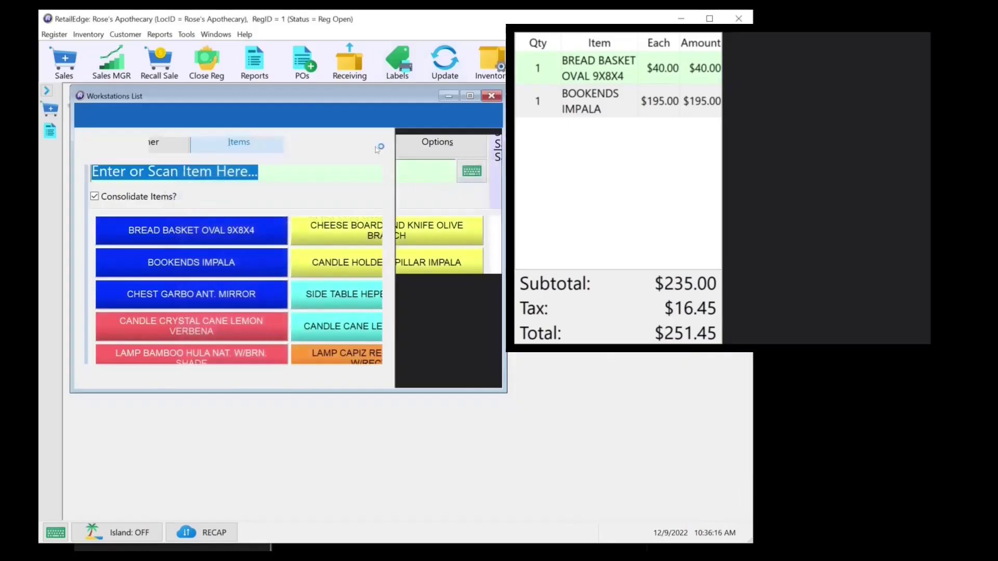
- Change Register 1's sale-mode Media Feed Location from Right to Bottom and save
{"action": "left_click", "coordinate": [427, 177]}
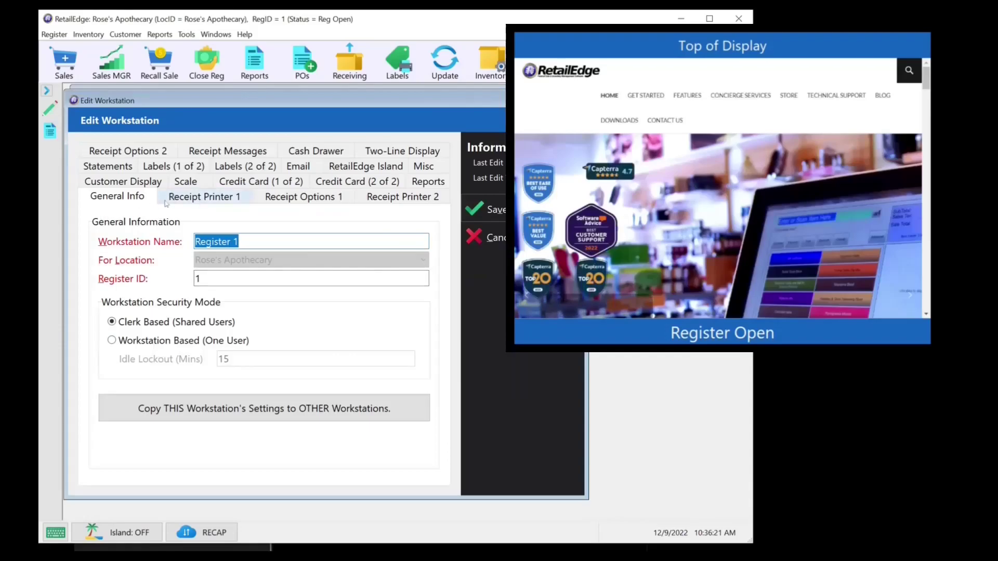
{"action": "left_click", "coordinate": [139, 183]}
{"action": "scroll", "coordinate": [208, 364], "scroll_direction": "down", "scroll_amount": 5}
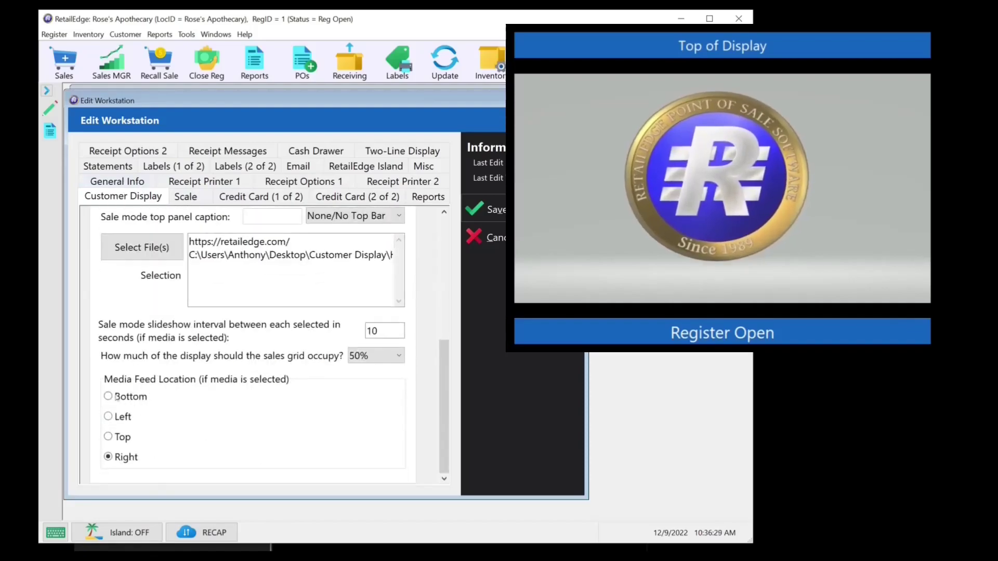
{"action": "left_click", "coordinate": [110, 396]}
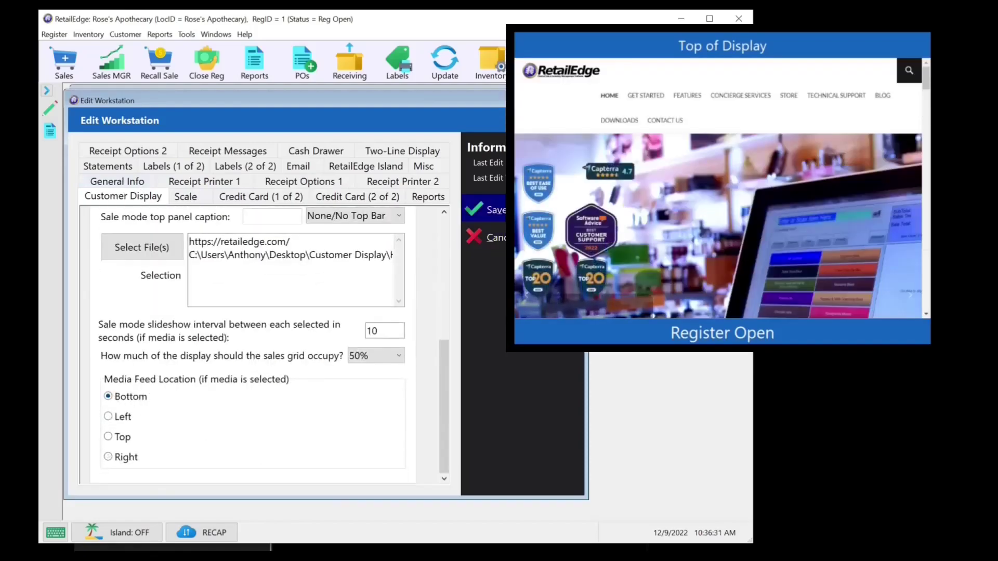
{"action": "left_click", "coordinate": [486, 210]}
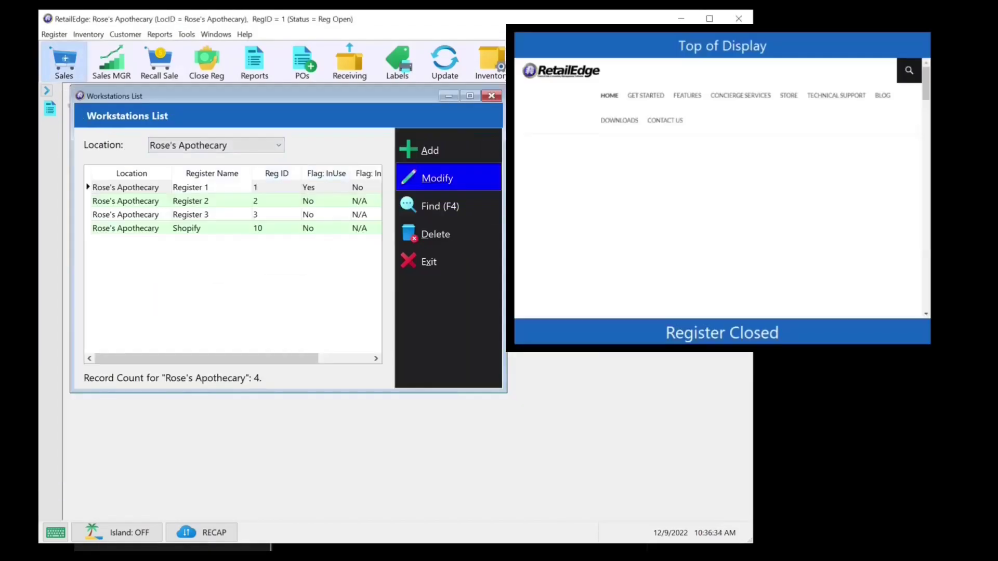
- Ring up a new two-item $251.45 sale to see items above the website media
{"action": "left_click", "coordinate": [63, 63]}
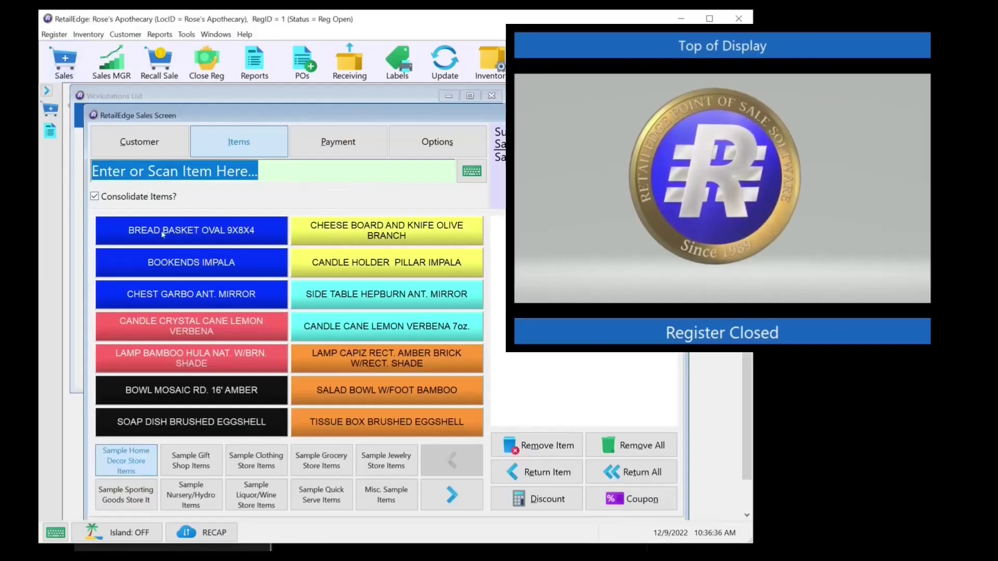
{"action": "left_click", "coordinate": [163, 234]}
{"action": "left_click", "coordinate": [185, 265]}
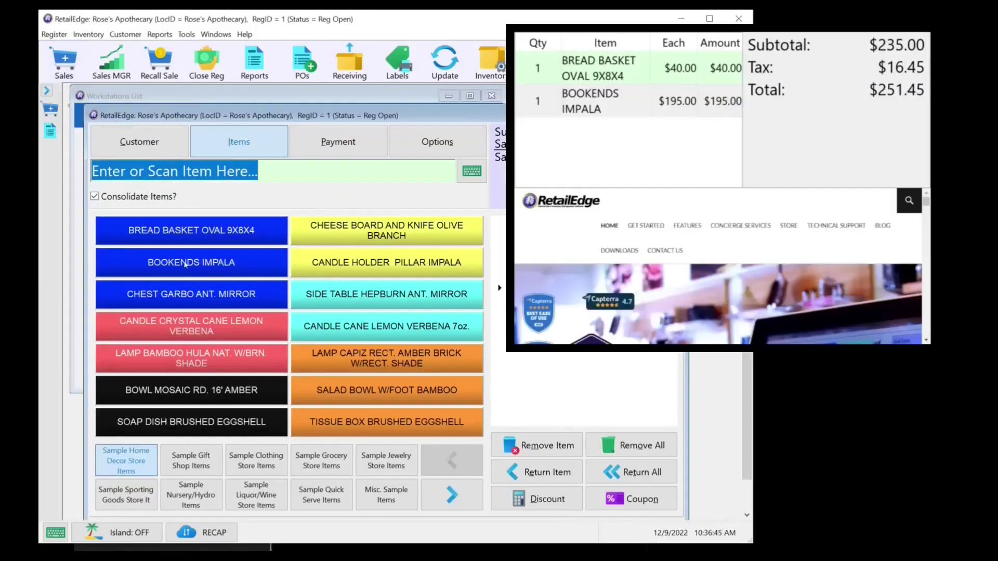